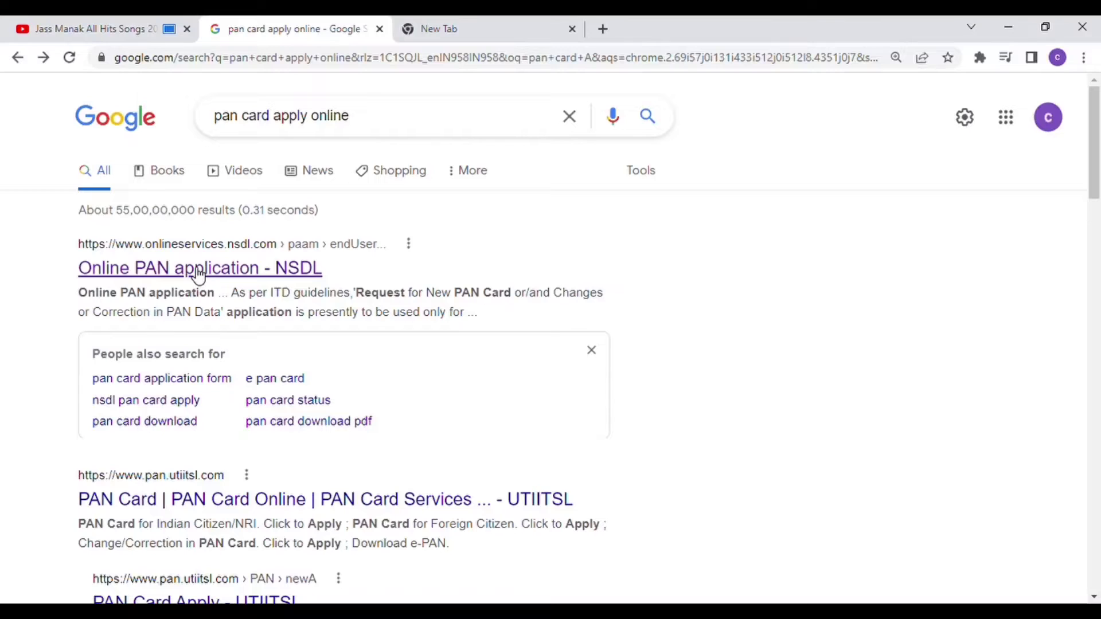
Open the 'Online PAN application - NSDL' result from the 'pan card apply online' search
click(179, 272)
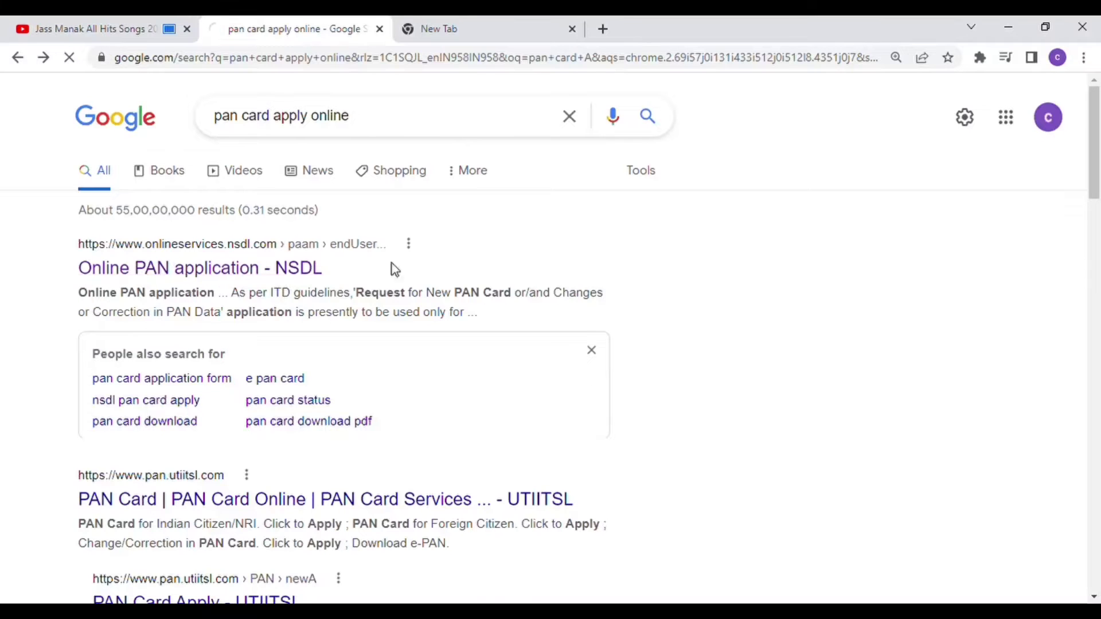
scroll(276, 297, down, 3)
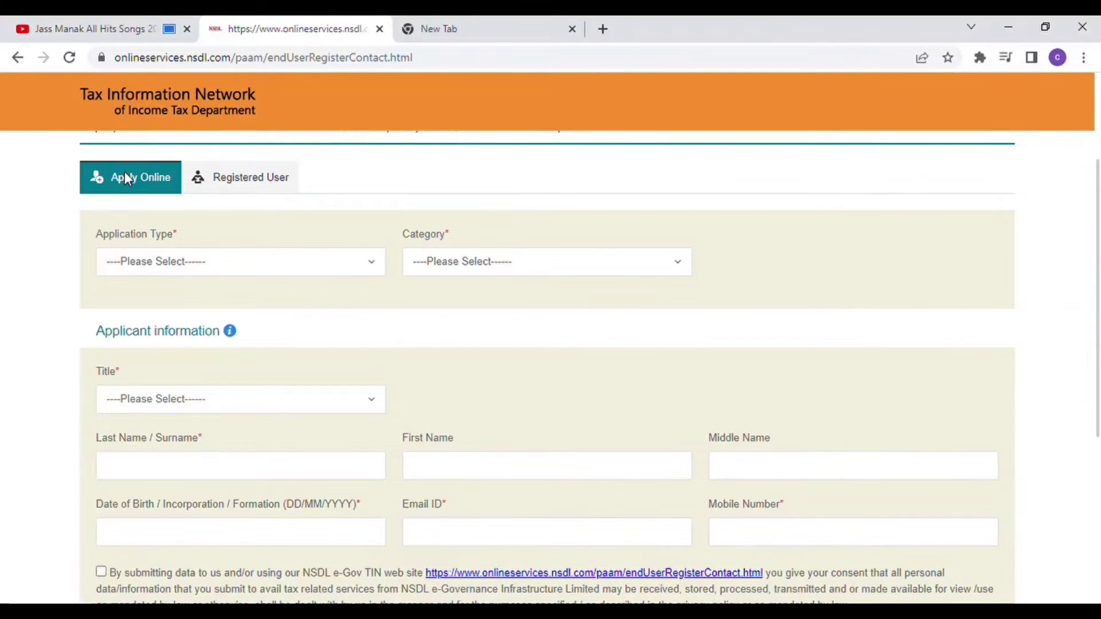
Choose application type 'New PAN - Indian Citizen (Form 49A)' with category INDIVIDUAL
click(223, 270)
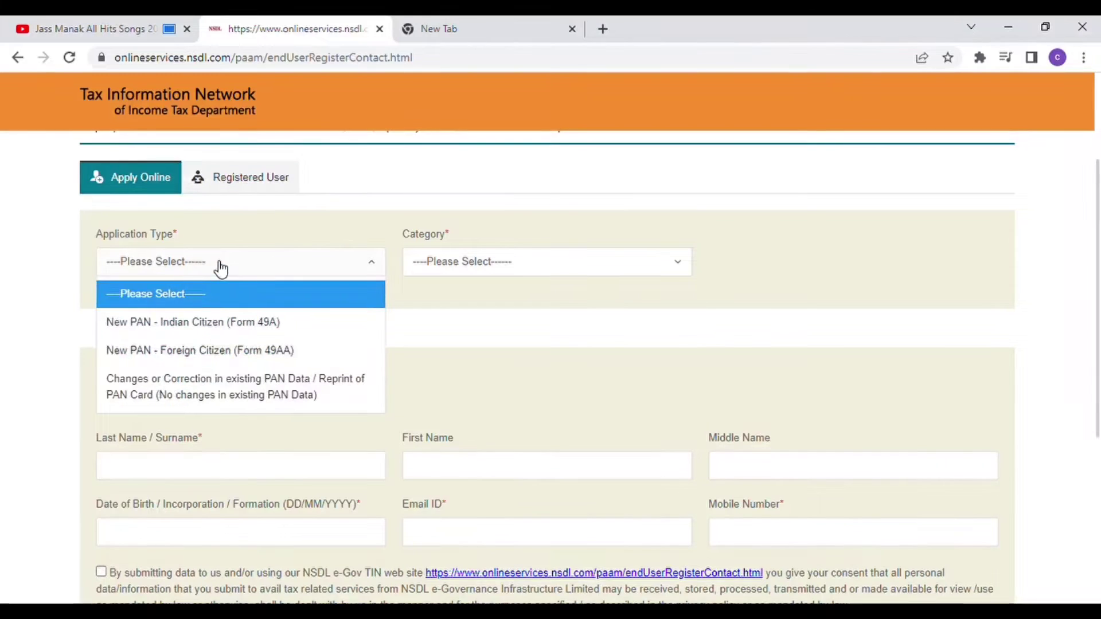
click(198, 324)
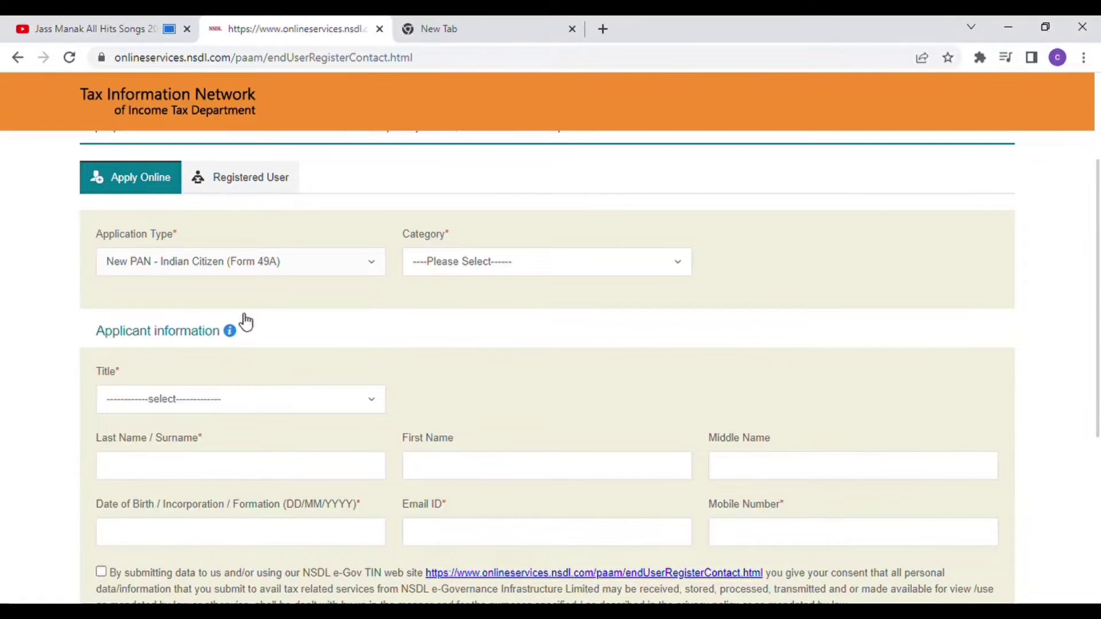
click(552, 265)
click(457, 325)
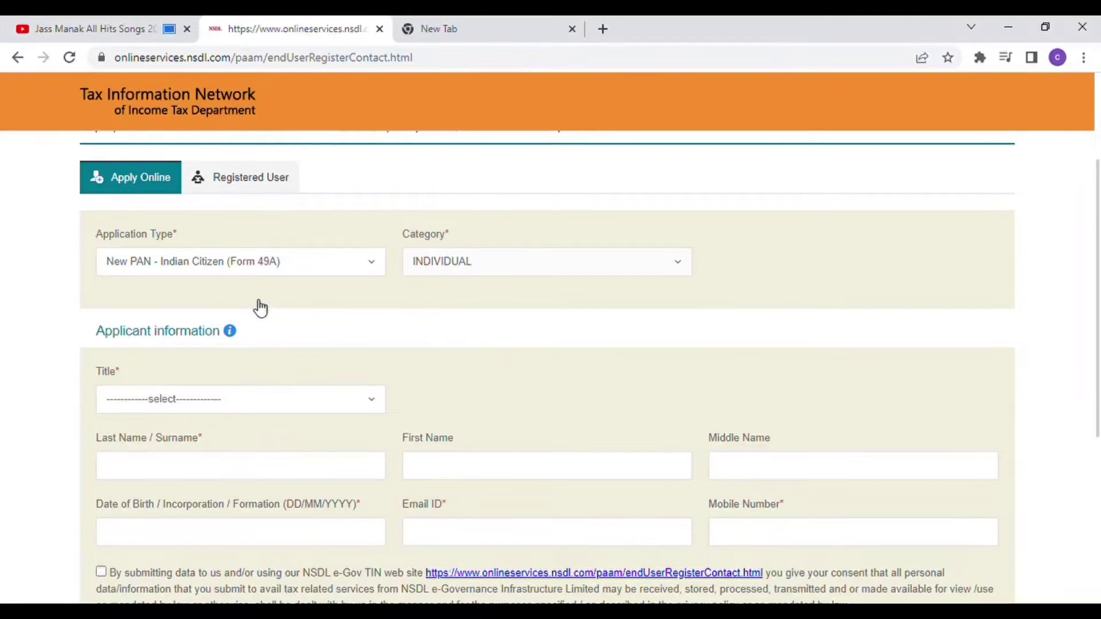
click(457, 262)
click(457, 261)
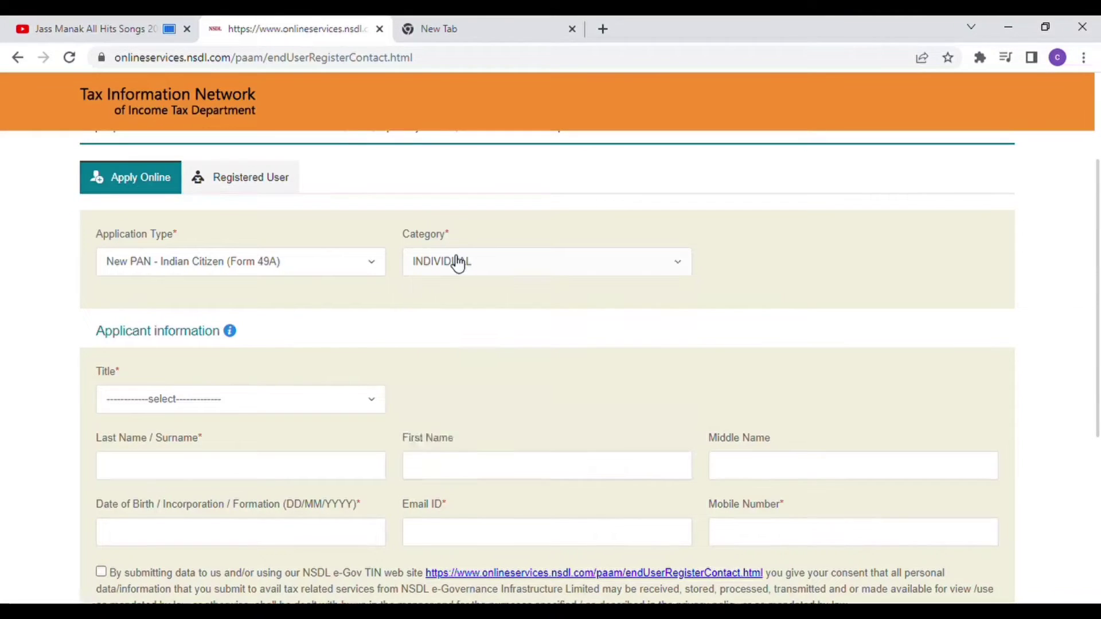
Set the title to Shri and enter the applicant's surname in Last Name
click(170, 409)
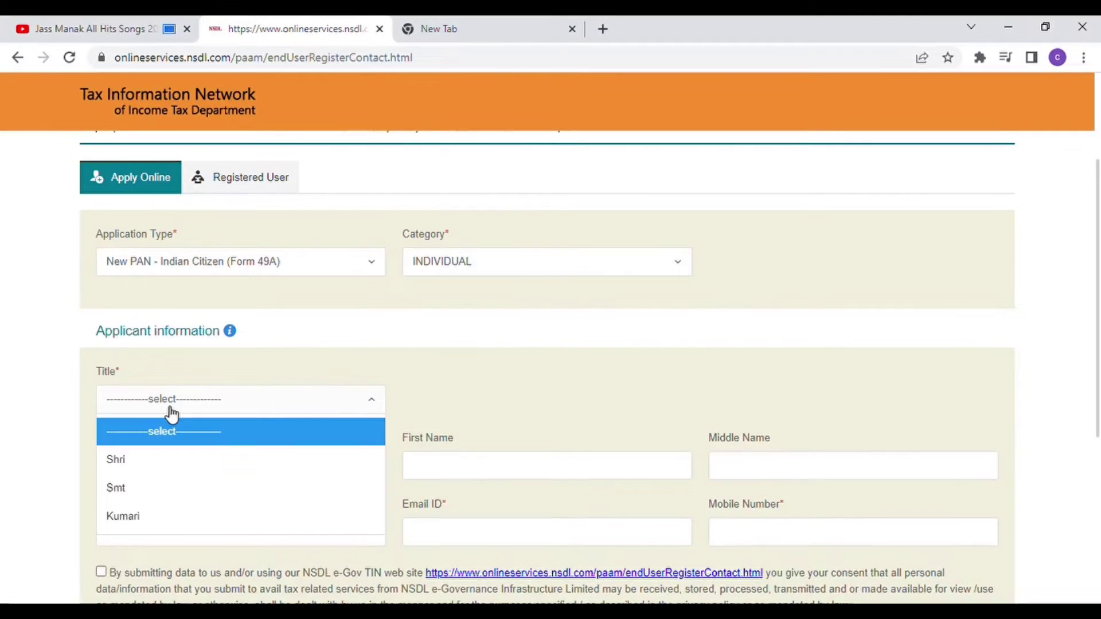
click(136, 467)
click(238, 466)
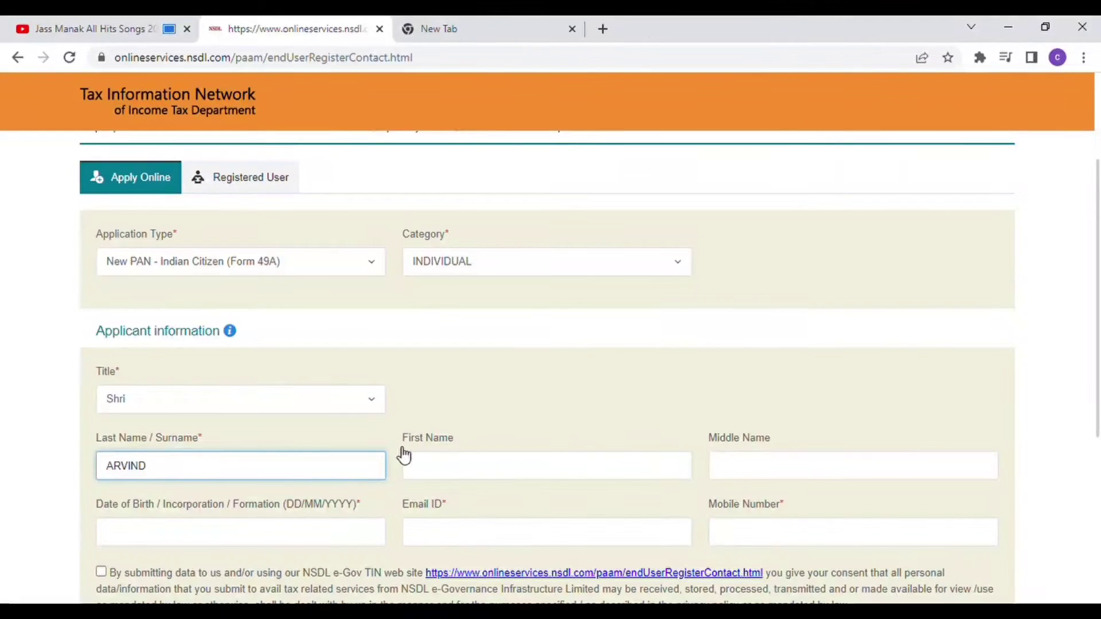
Enter the date of birth as 01/01/2001
scroll(582, 475, down, 3)
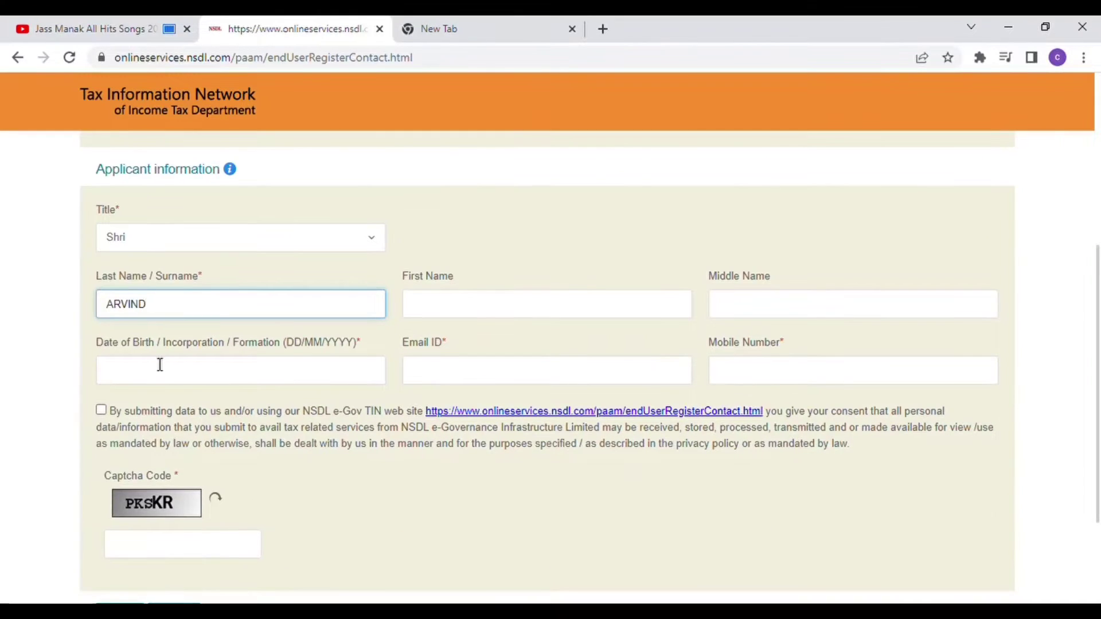
click(156, 378)
text(01)
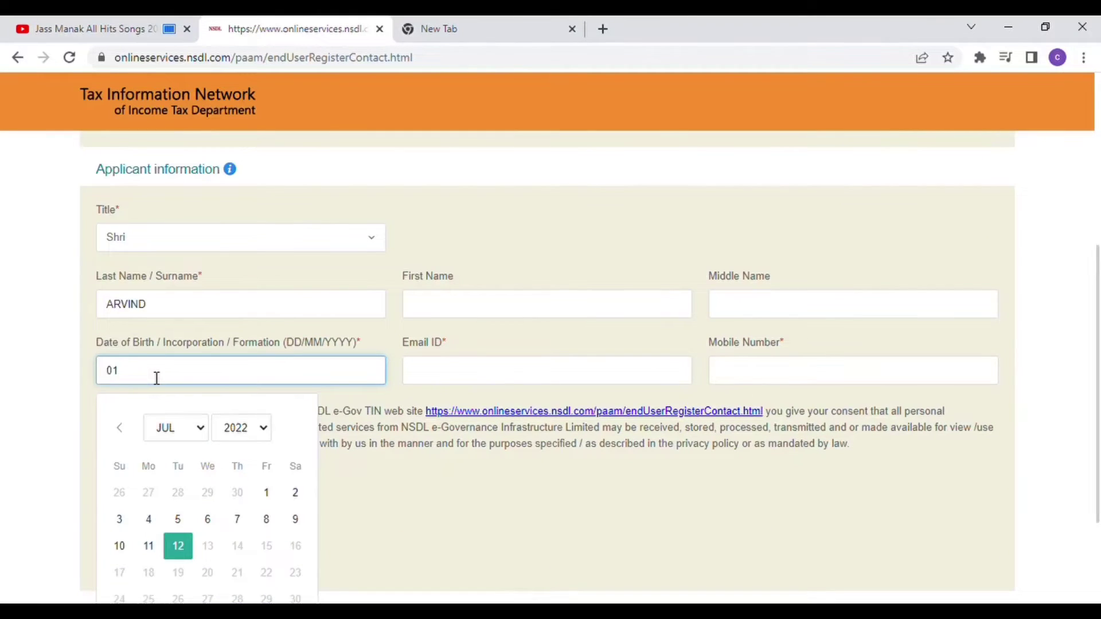
text(/01/201)
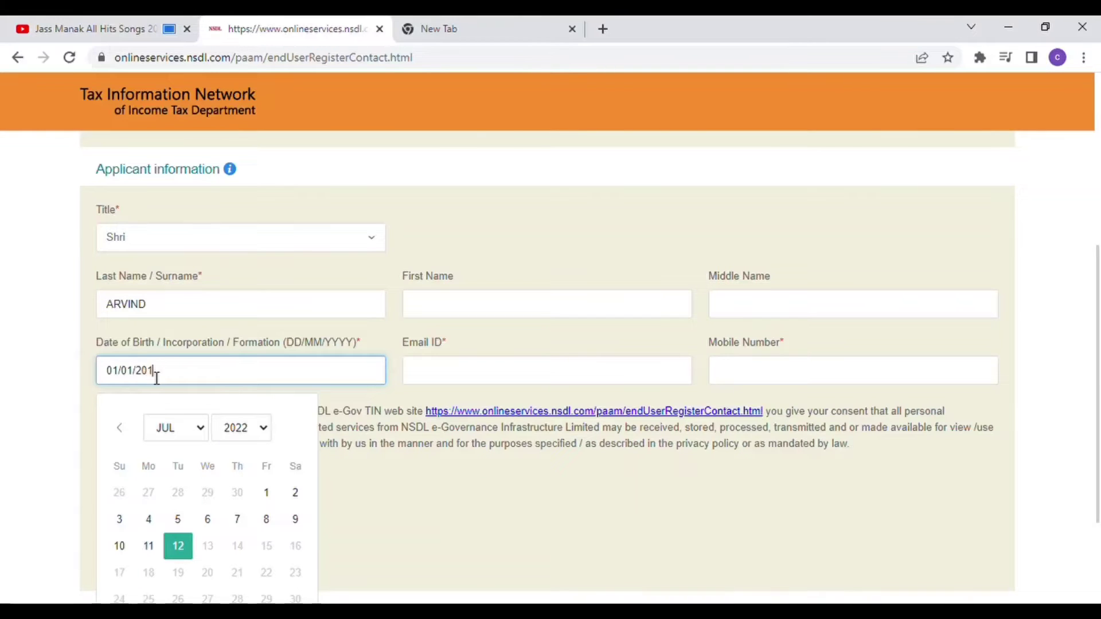
key(BackSpace)
text(01)
key(Tab)
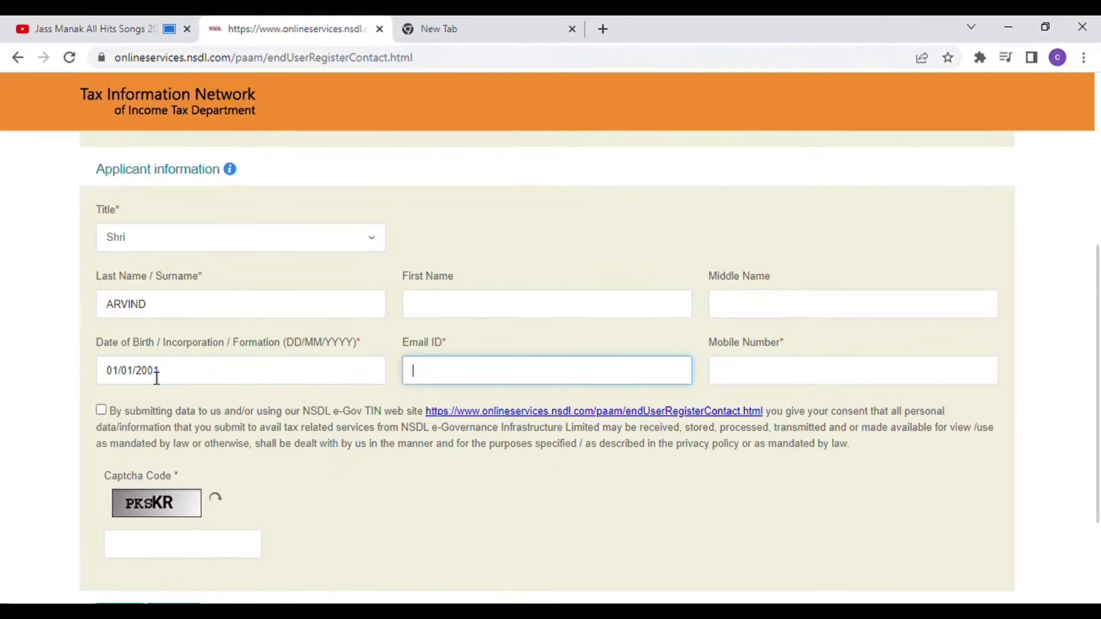
Autofill the first name, e-mail and mobile number, and tick the consent statement
click(479, 377)
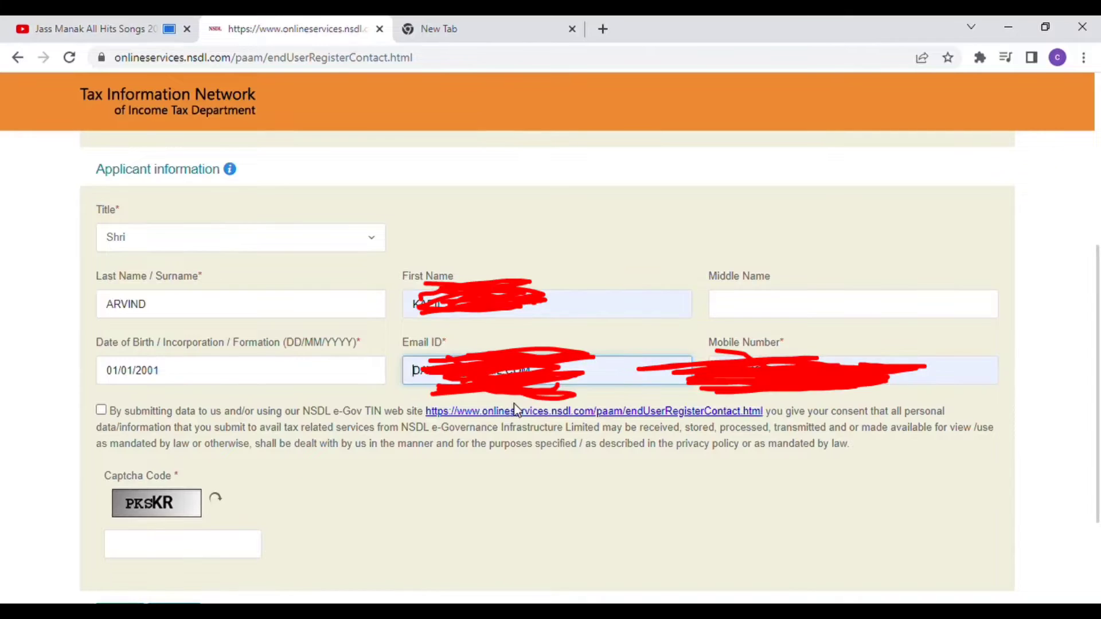
click(770, 367)
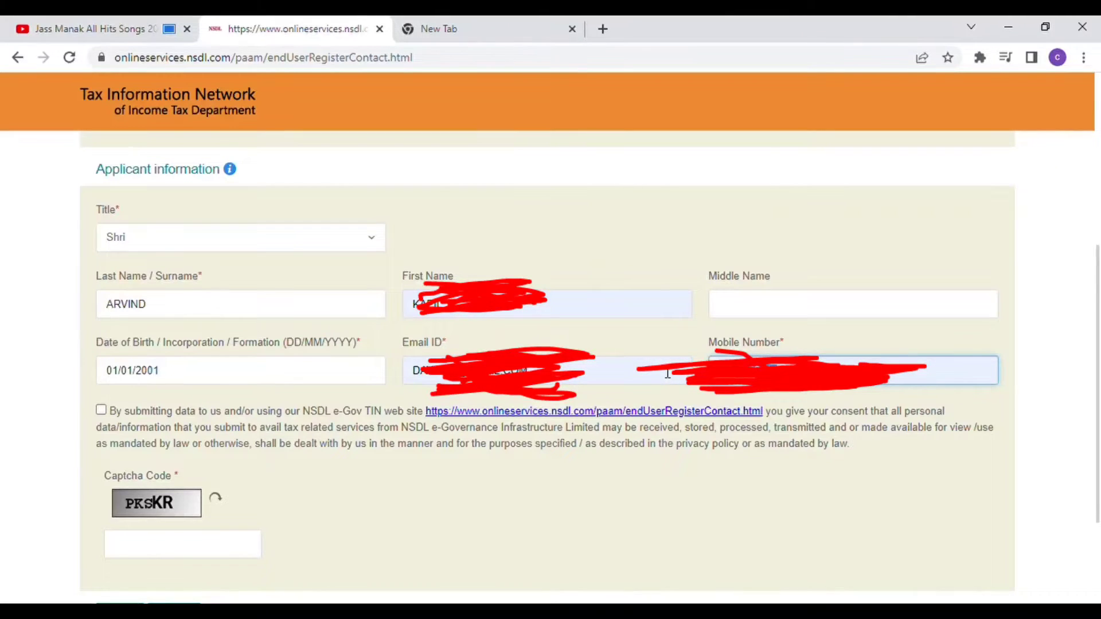
key(BackSpace)
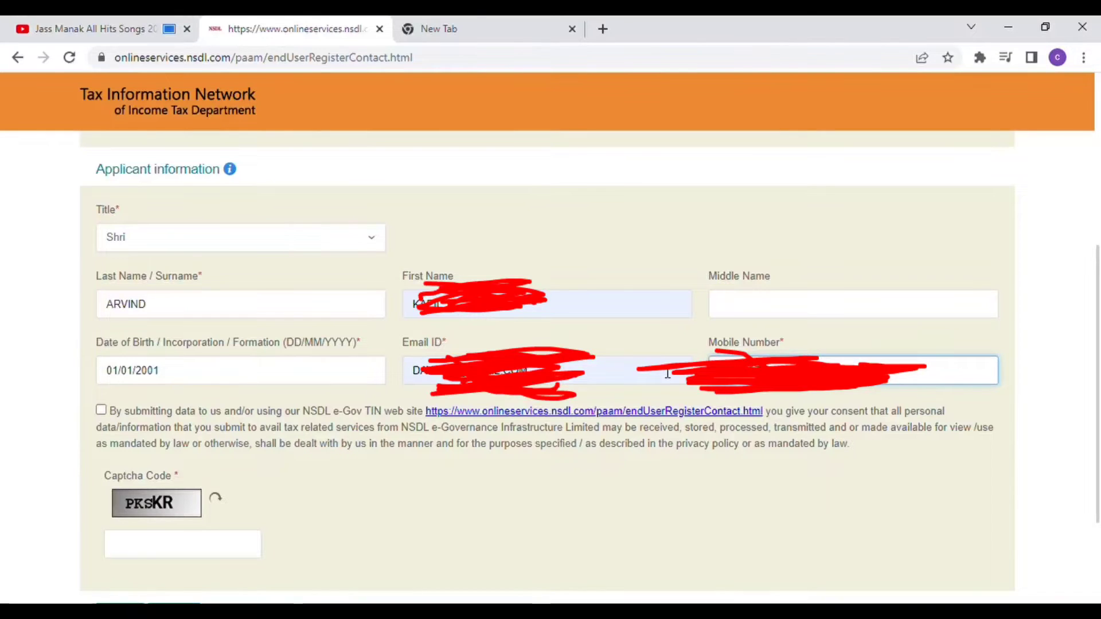
click(101, 410)
Enter the captcha code PKSKR and submit the registration details
scroll(178, 427, down, 3)
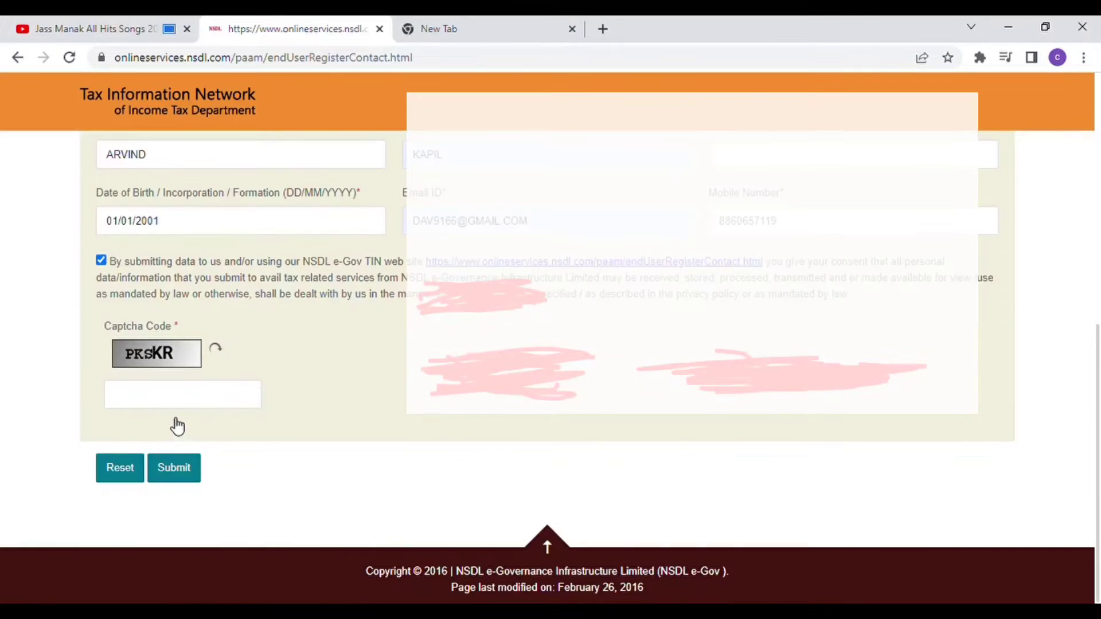
click(164, 401)
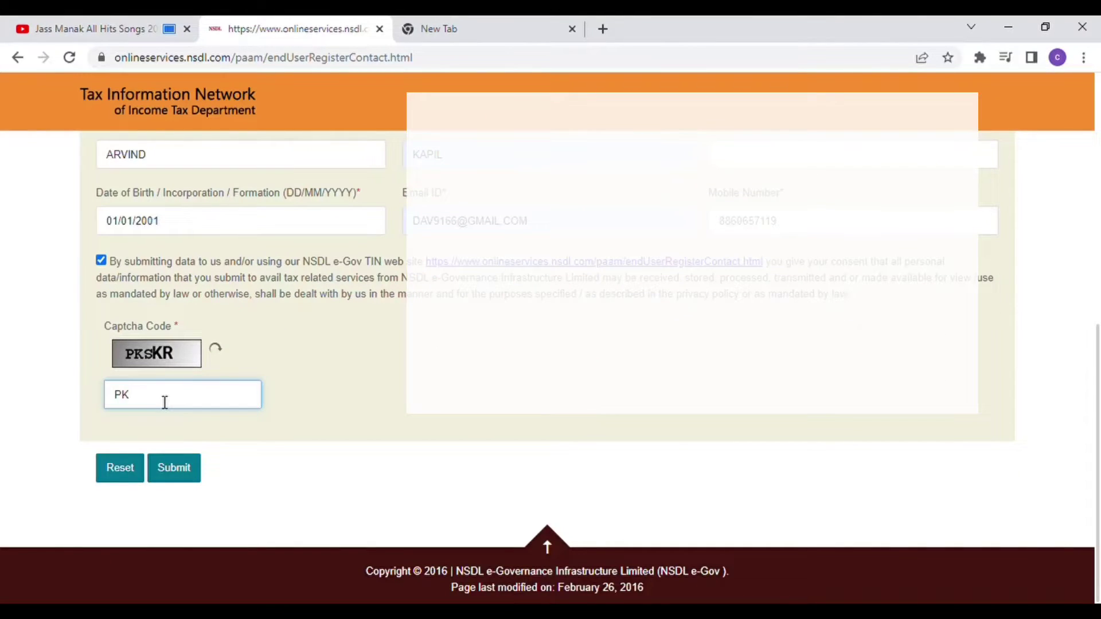
click(179, 465)
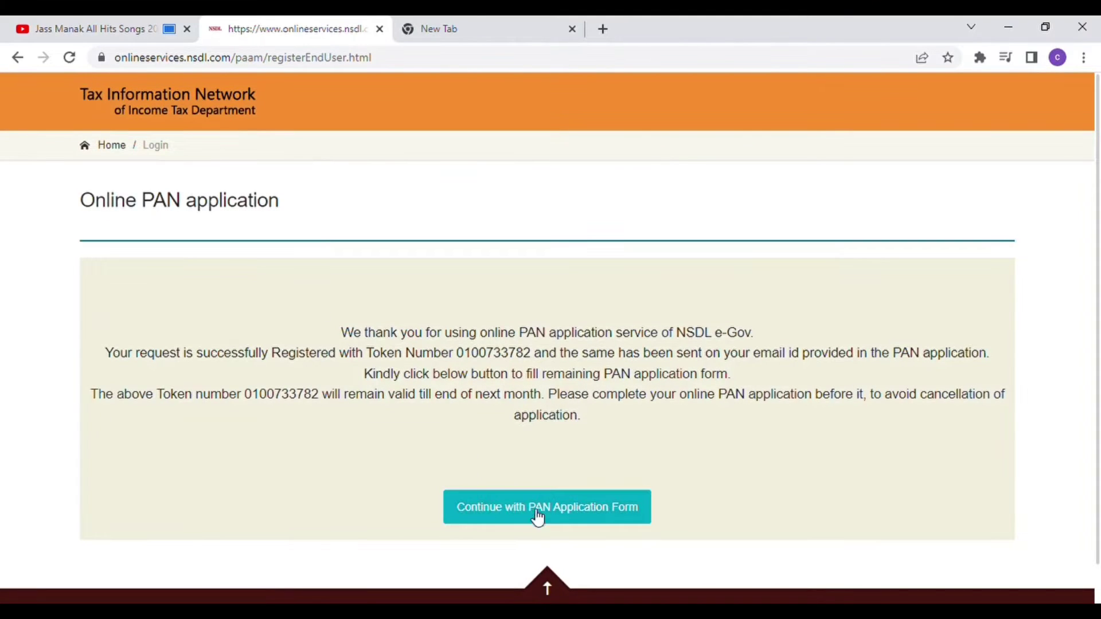
Continue with the PAN Application Form to reach the Personal Details step
click(602, 513)
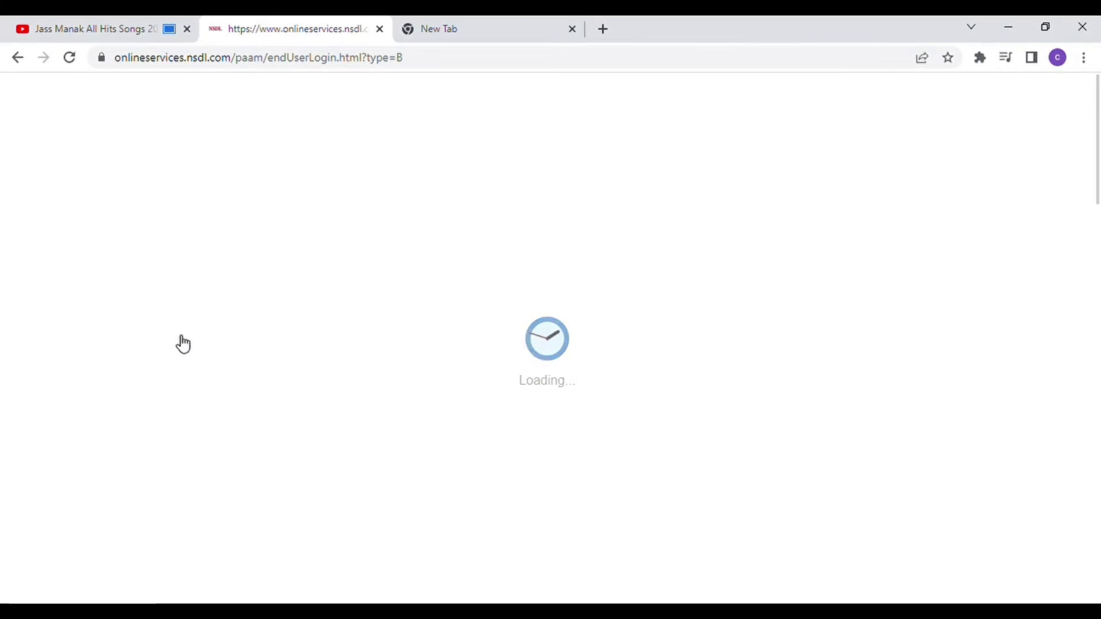
scroll(194, 356, down, 3)
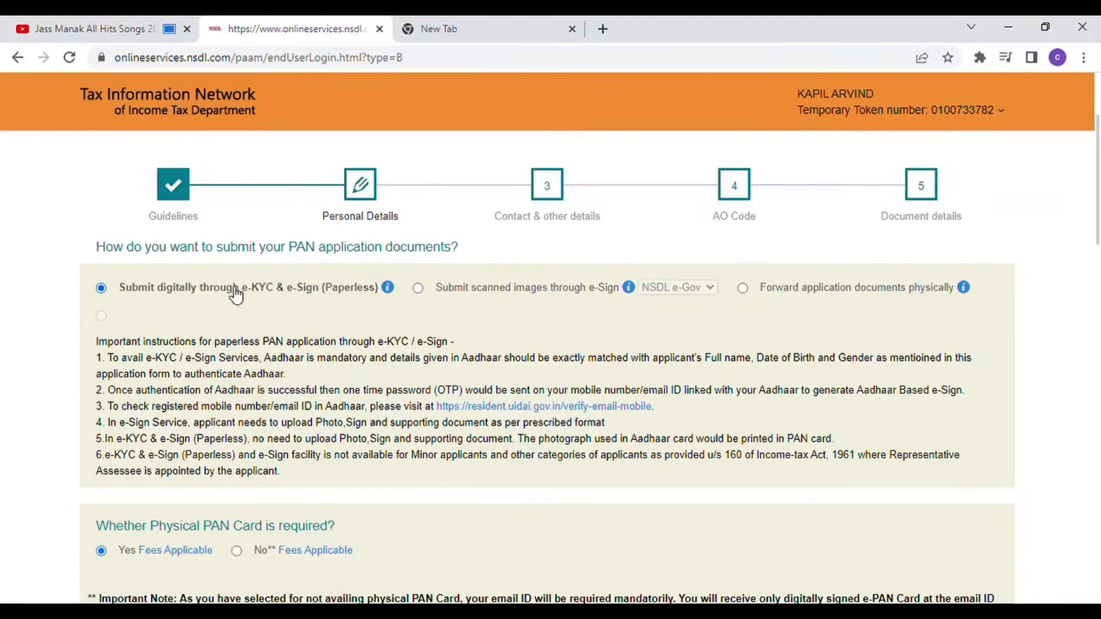
Fill the Aadhaar last-four-digits box and choose Yes to print the Aadhaar photograph
scroll(458, 303, down, 4)
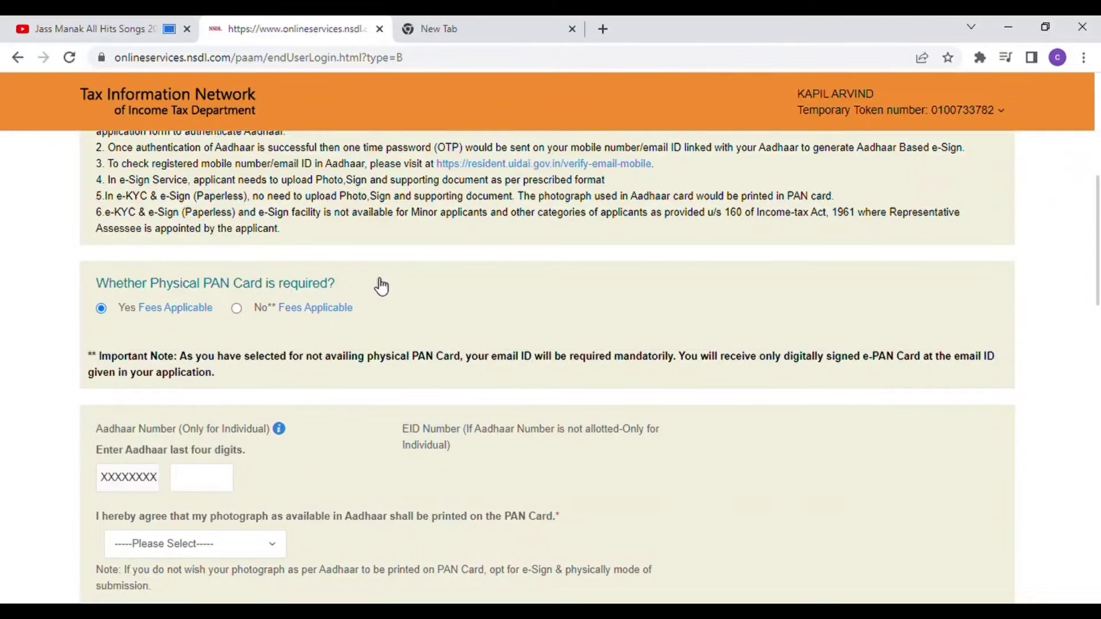
mouse_move(146, 314)
scroll(155, 334, down, 2)
scroll(209, 327, down, 4)
click(209, 246)
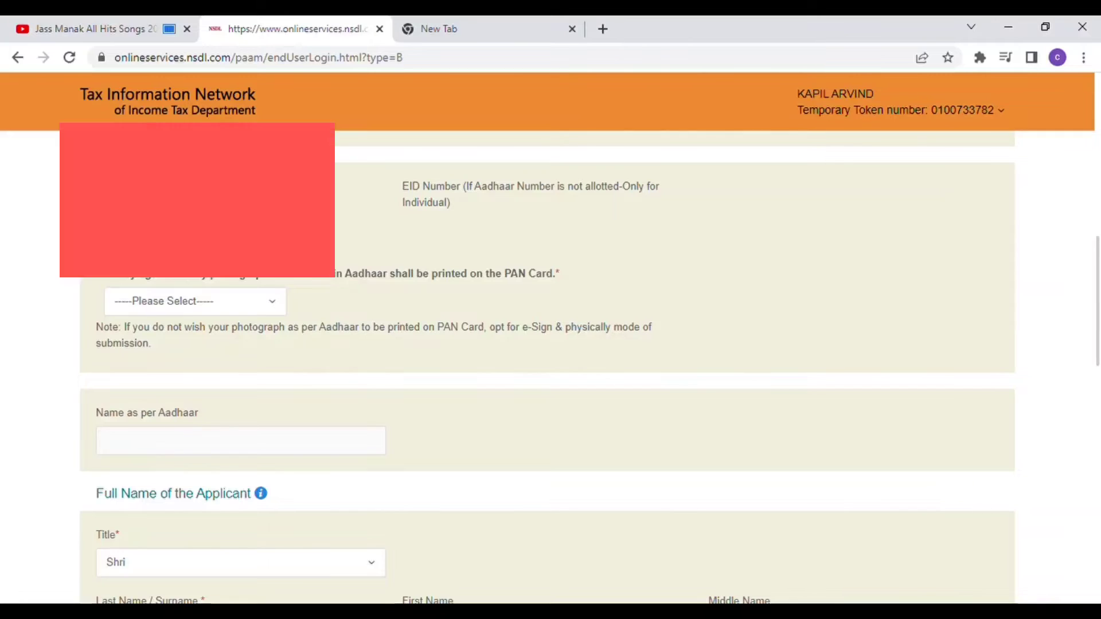
click(244, 300)
click(147, 358)
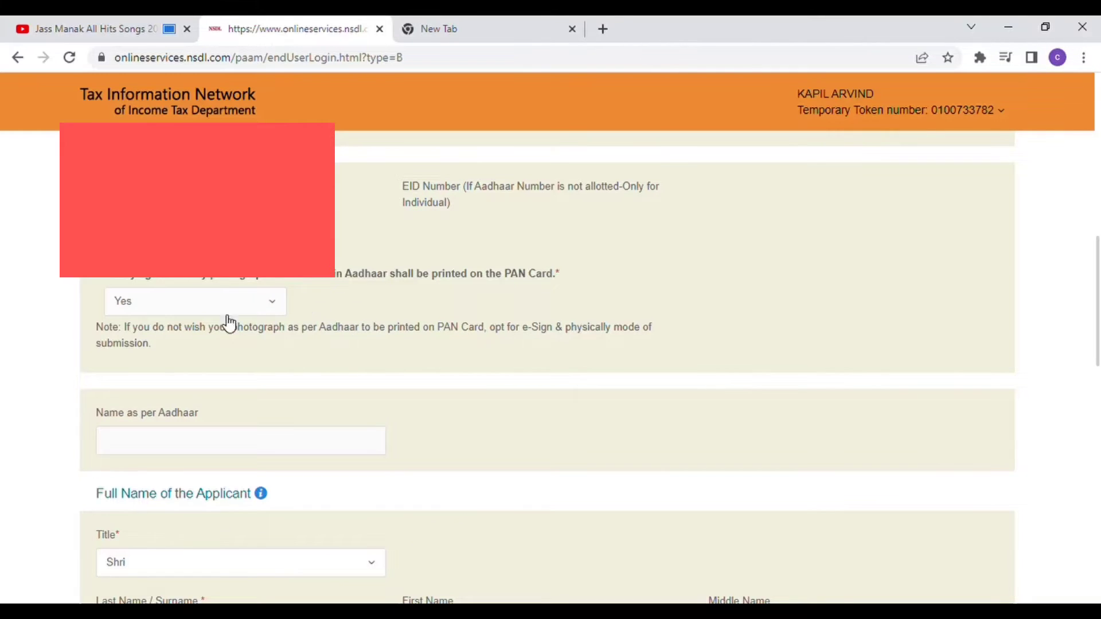
scroll(200, 344, down, 1)
Clear the first name field so the card name shows only the surname
scroll(172, 344, down, 1)
scroll(163, 339, down, 2)
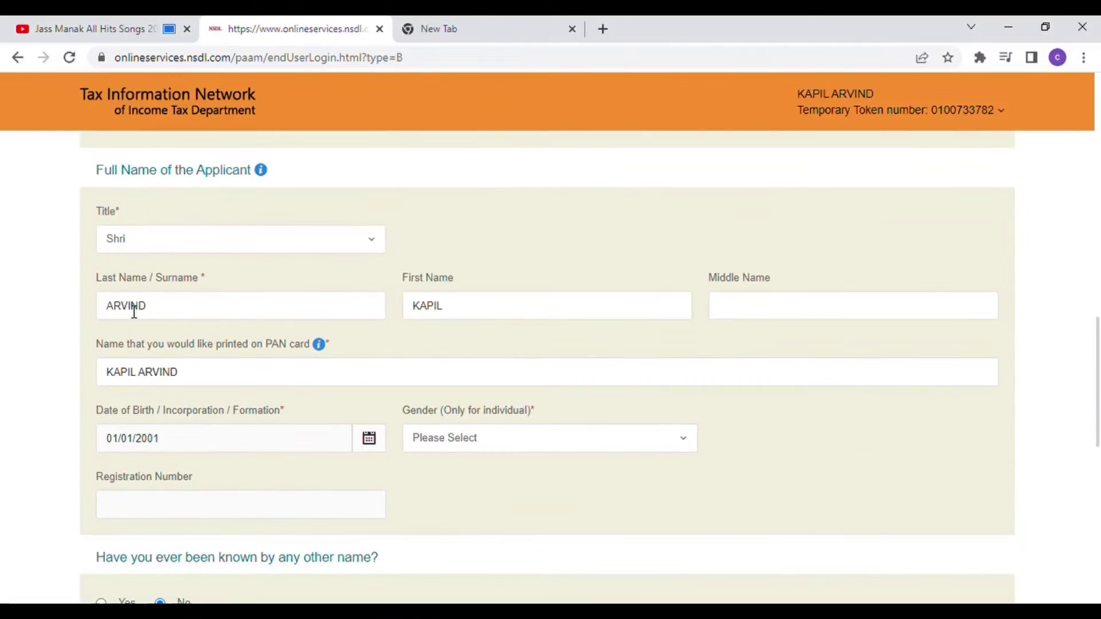
click(517, 306)
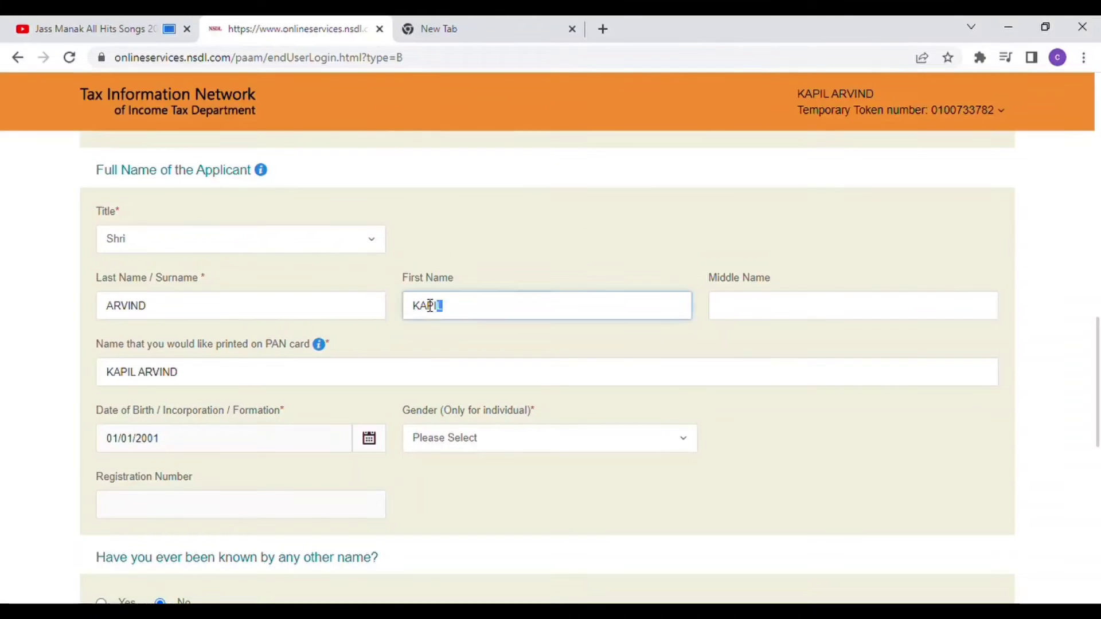
key(BackSpace)
key(BackSpace)
key(BackSpace)
key(BackSpace)
key(BackSpace)
Set the applicant's gender to Male in the Gender dropdown
scroll(488, 344, down, 1)
click(484, 355)
click(432, 420)
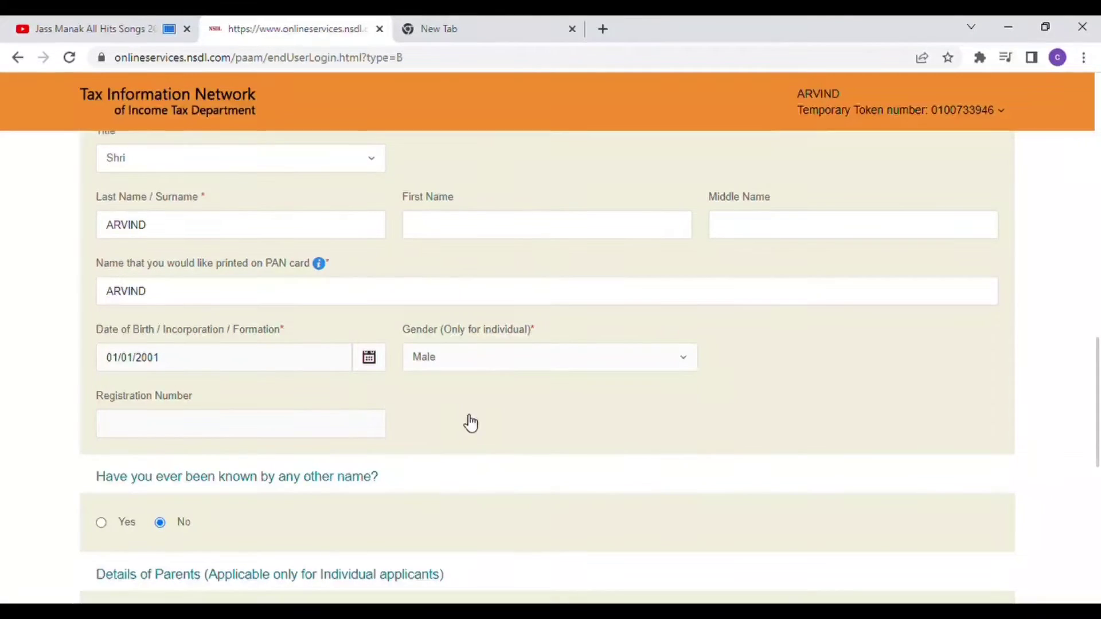
scroll(482, 367, down, 2)
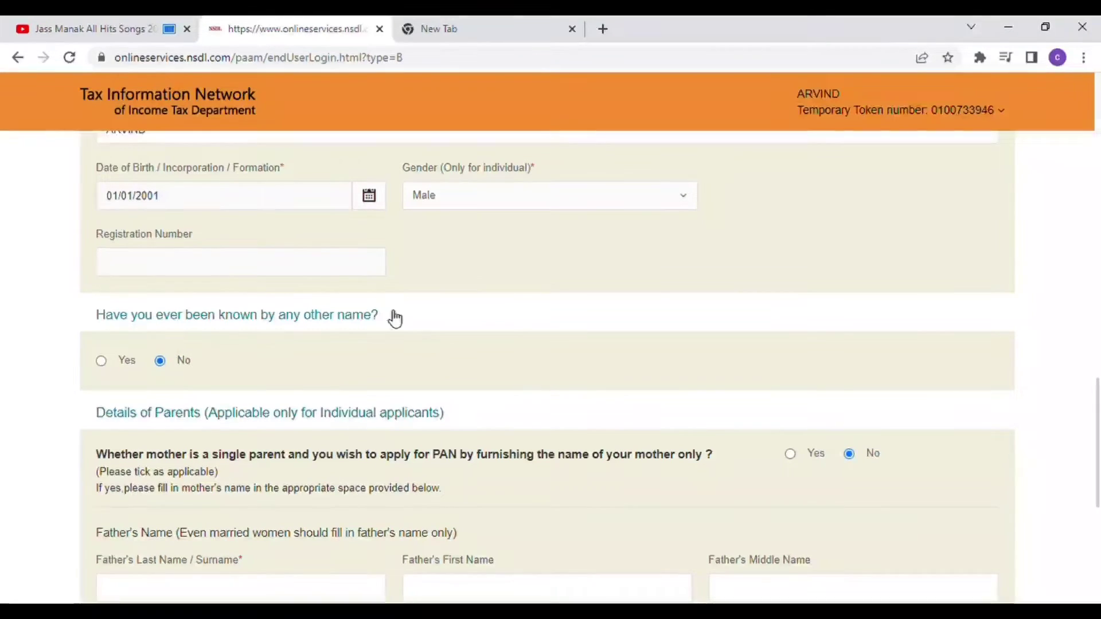
scroll(344, 378, down, 4)
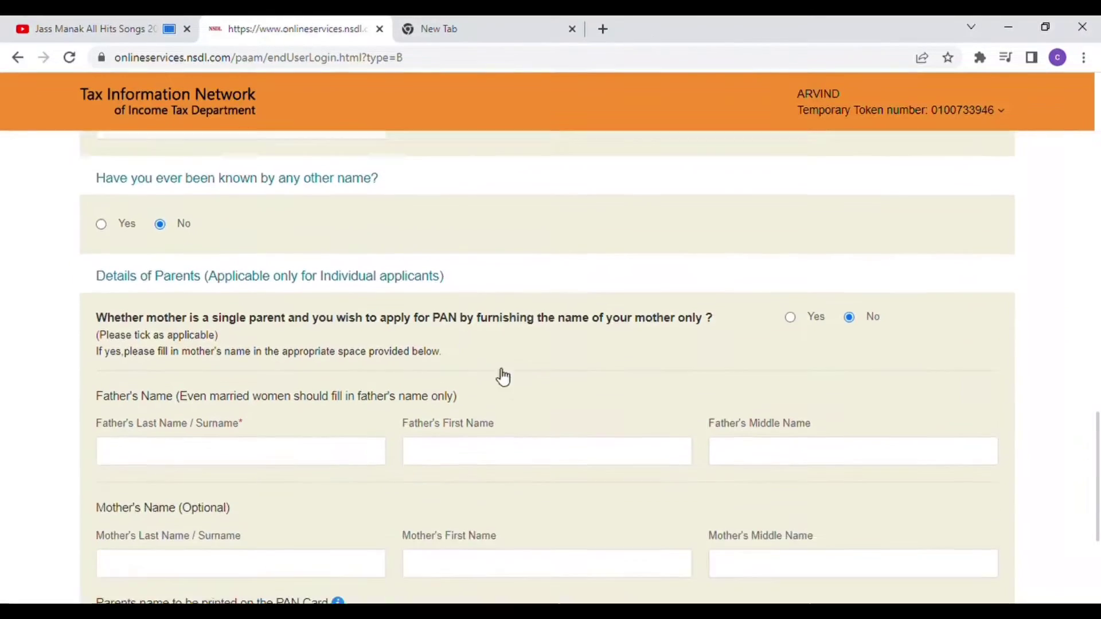
Enter the father's last and first names, then go Next to Contact & other details
scroll(420, 308, down, 2)
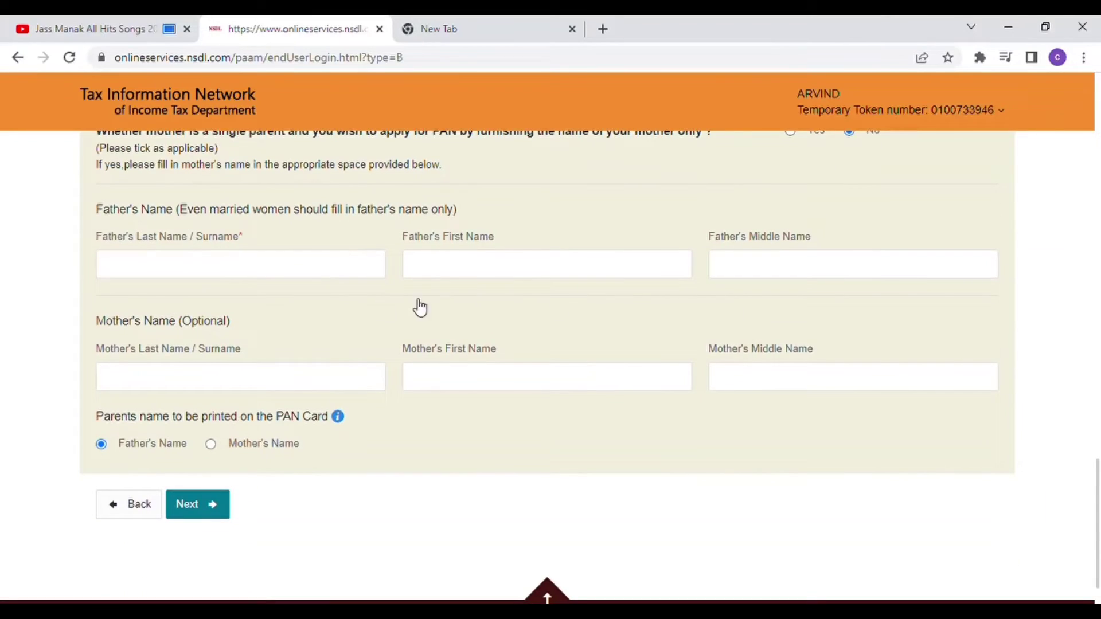
click(223, 275)
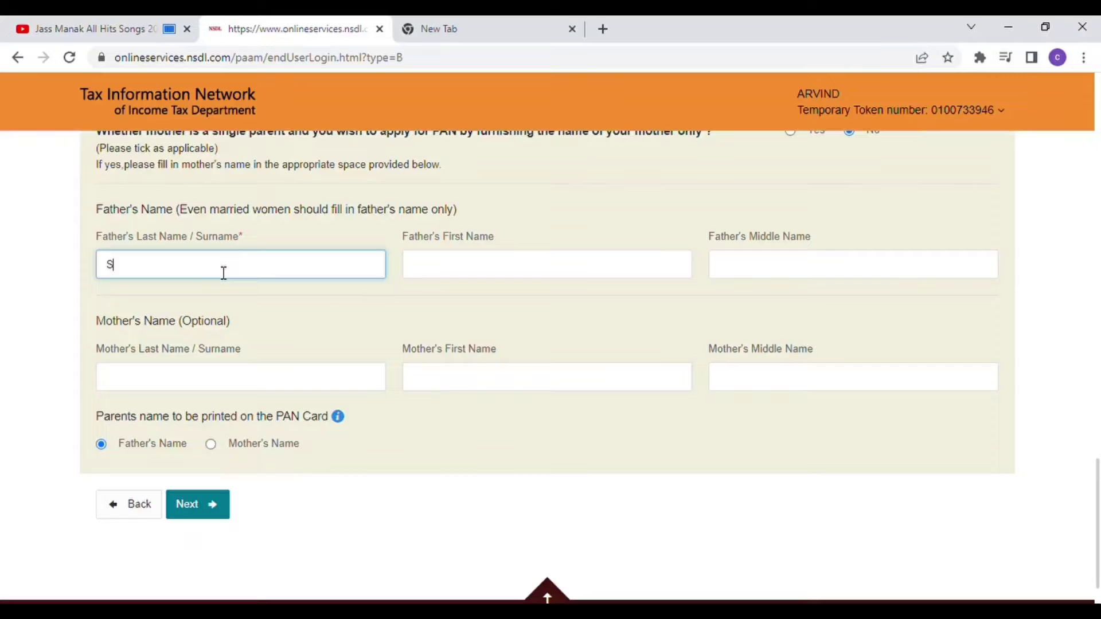
key(Tab)
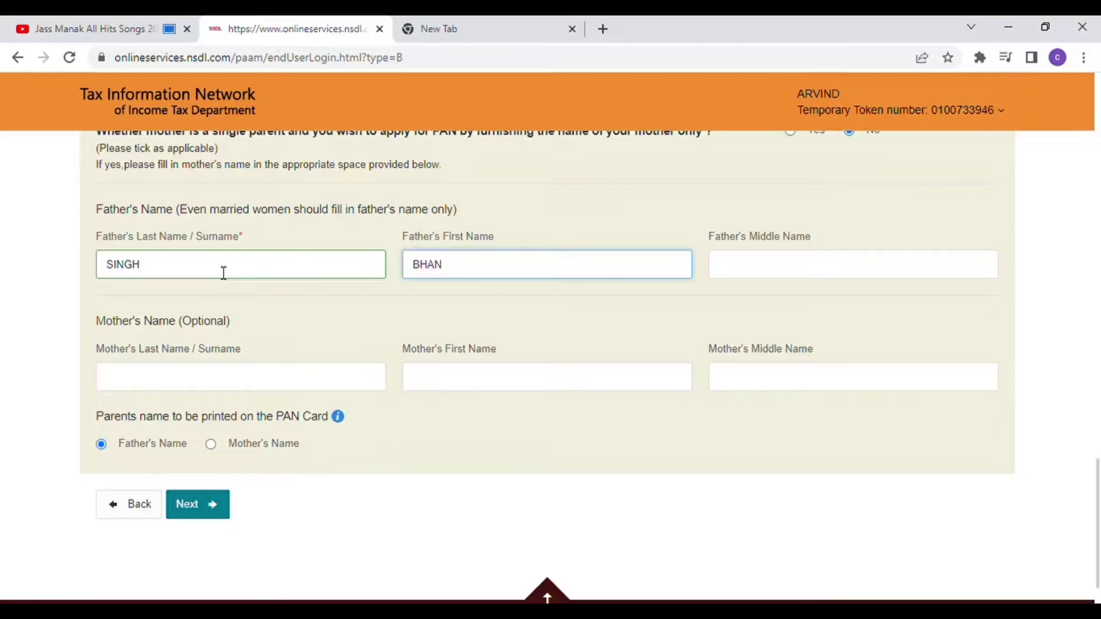
click(337, 303)
scroll(235, 298, down, 1)
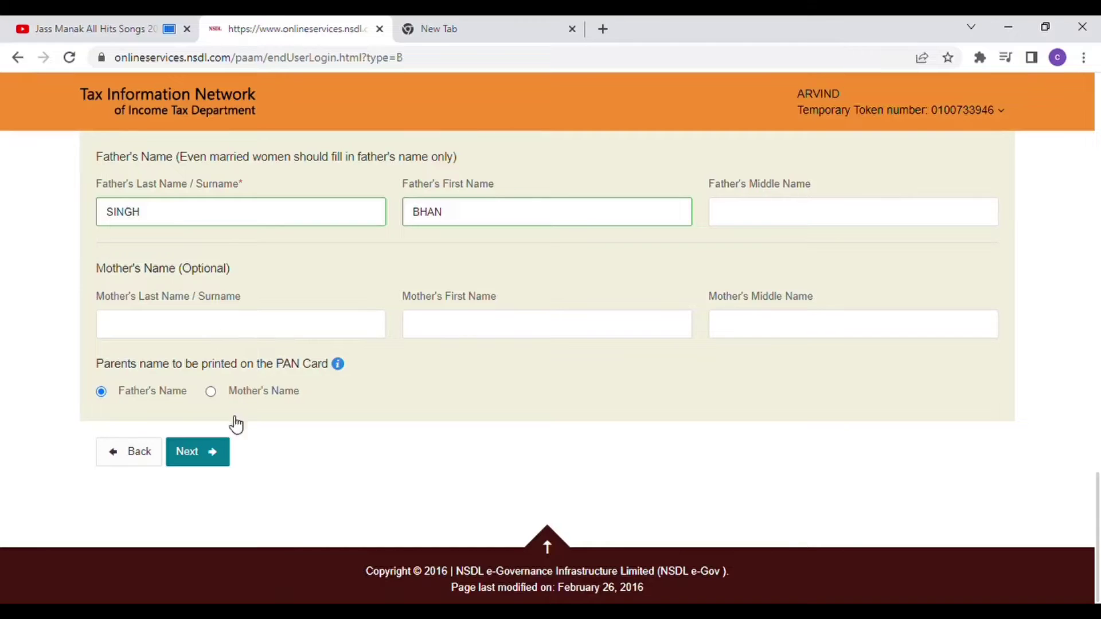
click(212, 457)
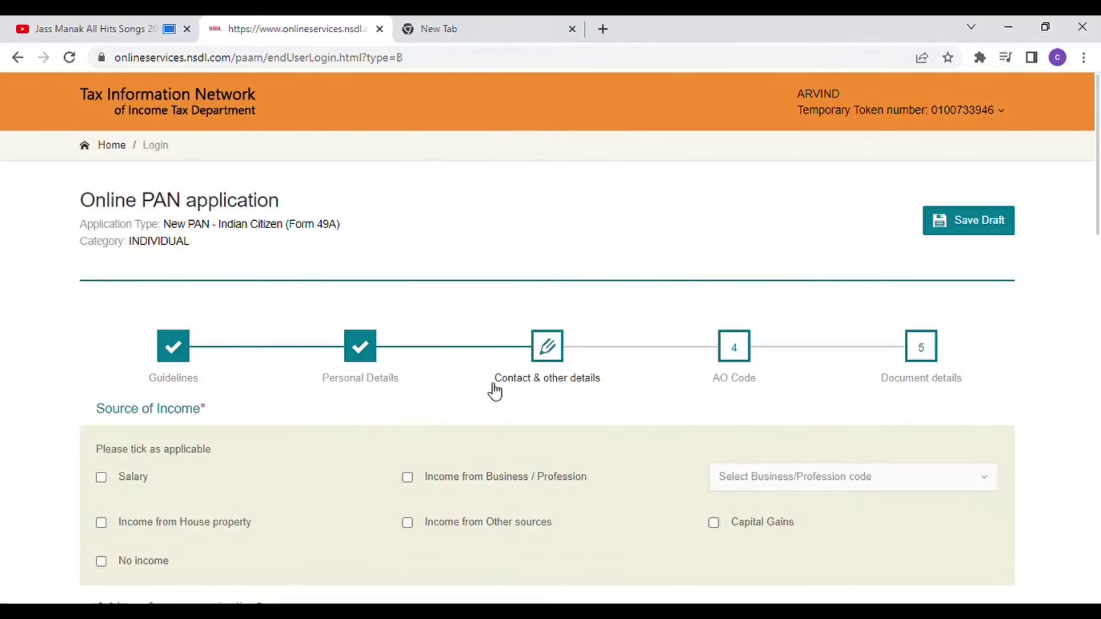
Tick 'No income' under Source of Income and scroll through the address sections
scroll(493, 390, down, 4)
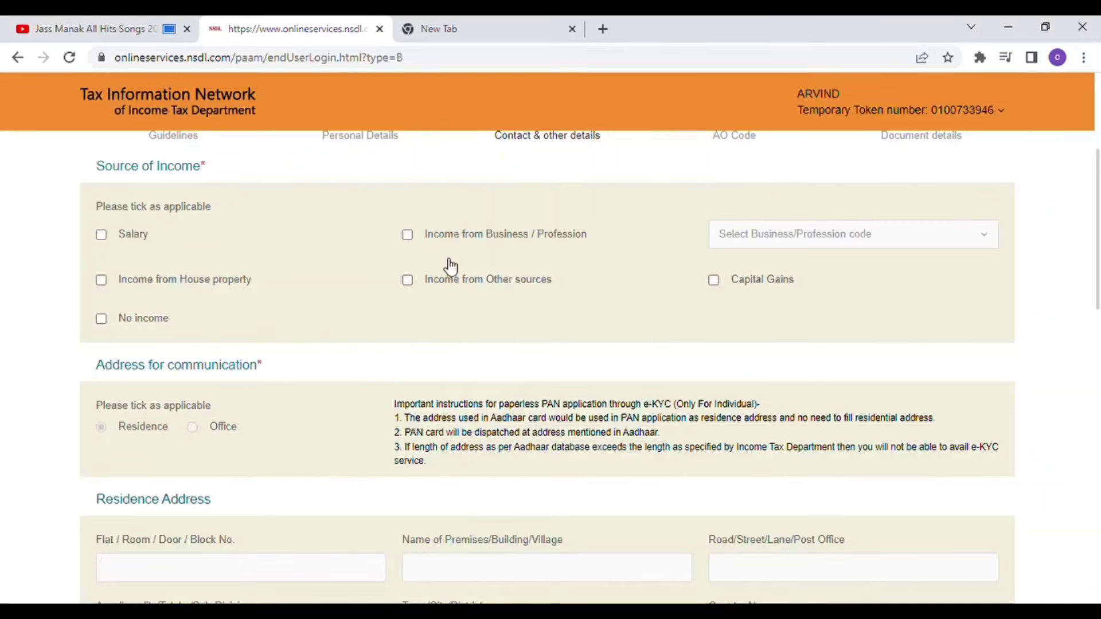
click(101, 319)
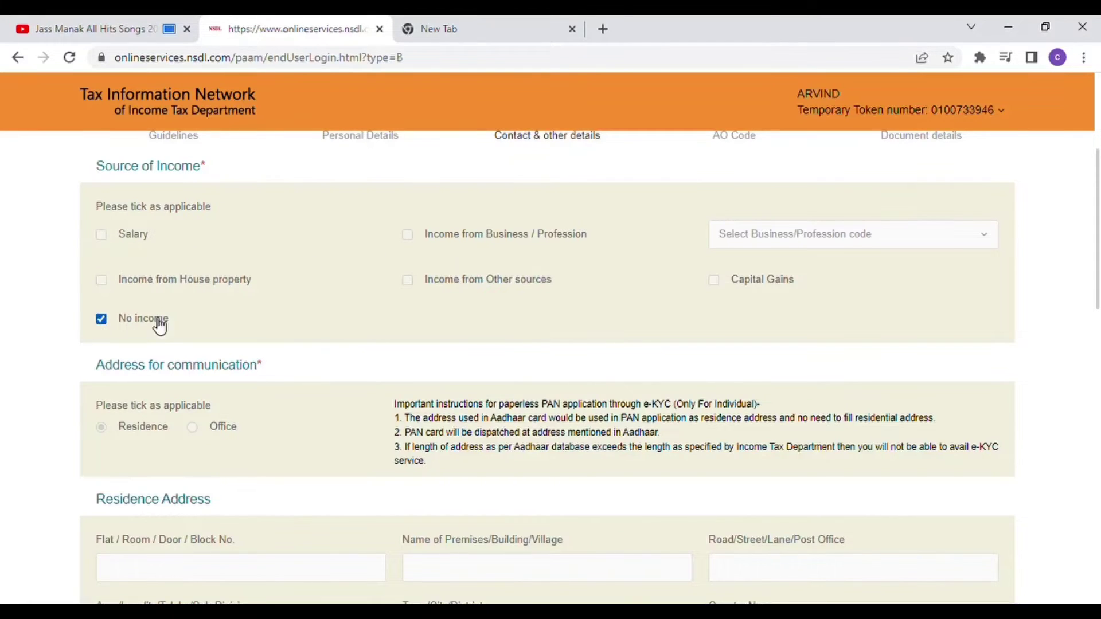
scroll(300, 317, down, 3)
scroll(238, 298, up, 2)
scroll(386, 423, down, 3)
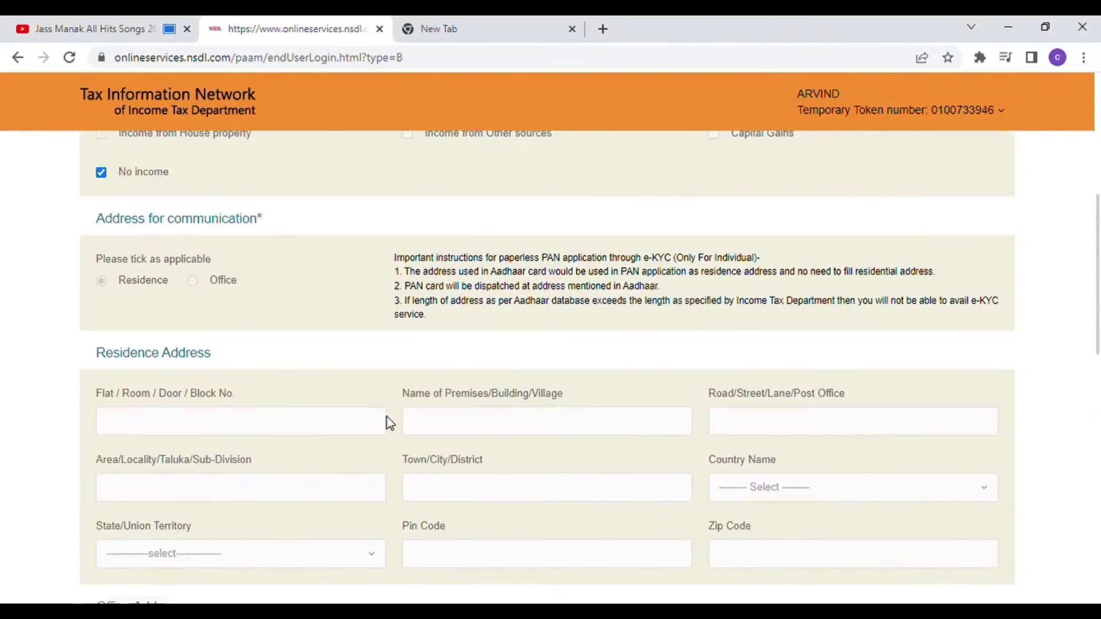
scroll(633, 370, down, 6)
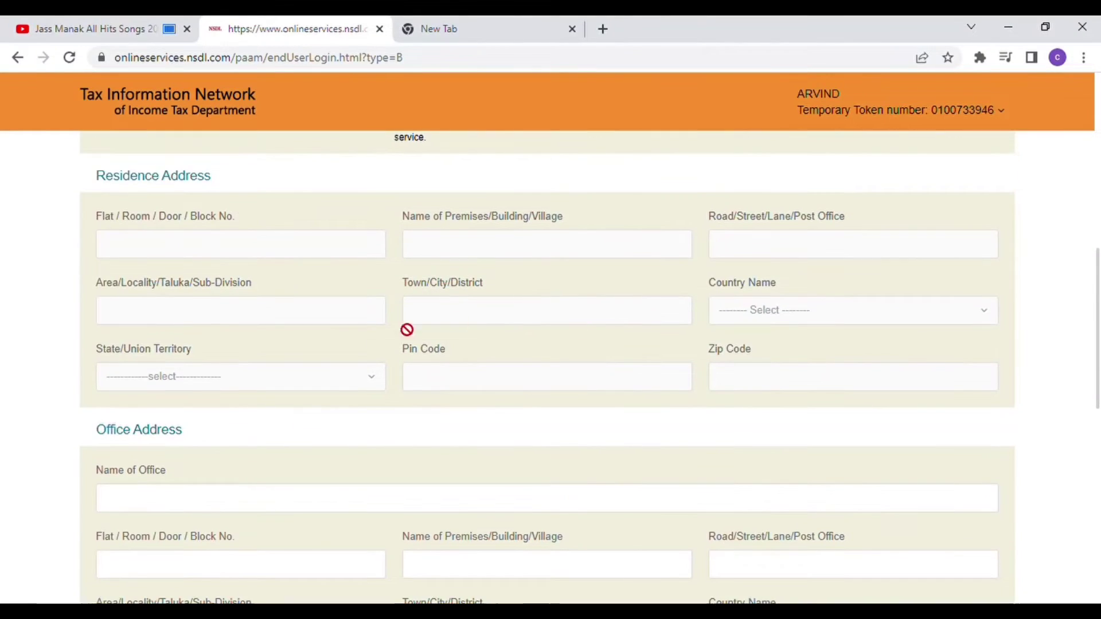
scroll(176, 285, down, 6)
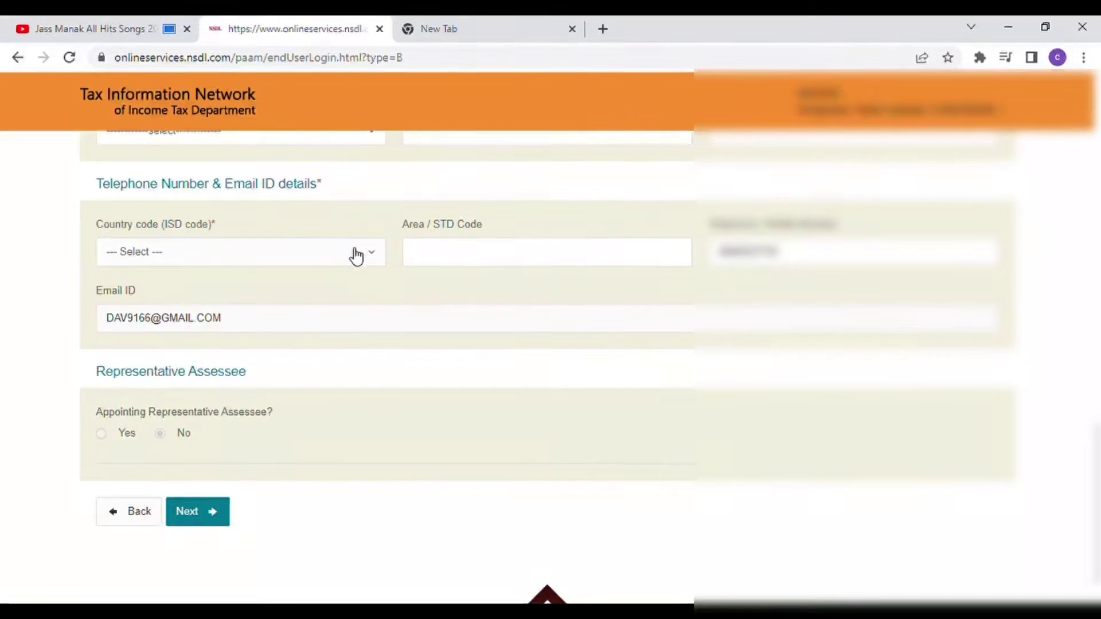
Search '91' in the Country code (ISD code) list and select INDIA (91)
click(317, 261)
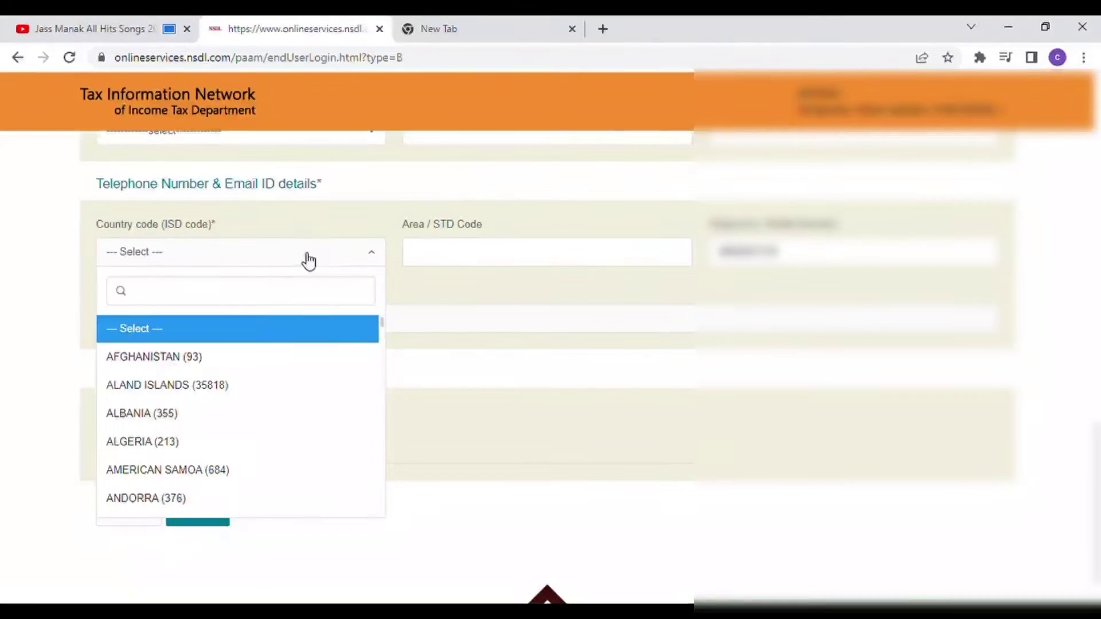
text(inda)
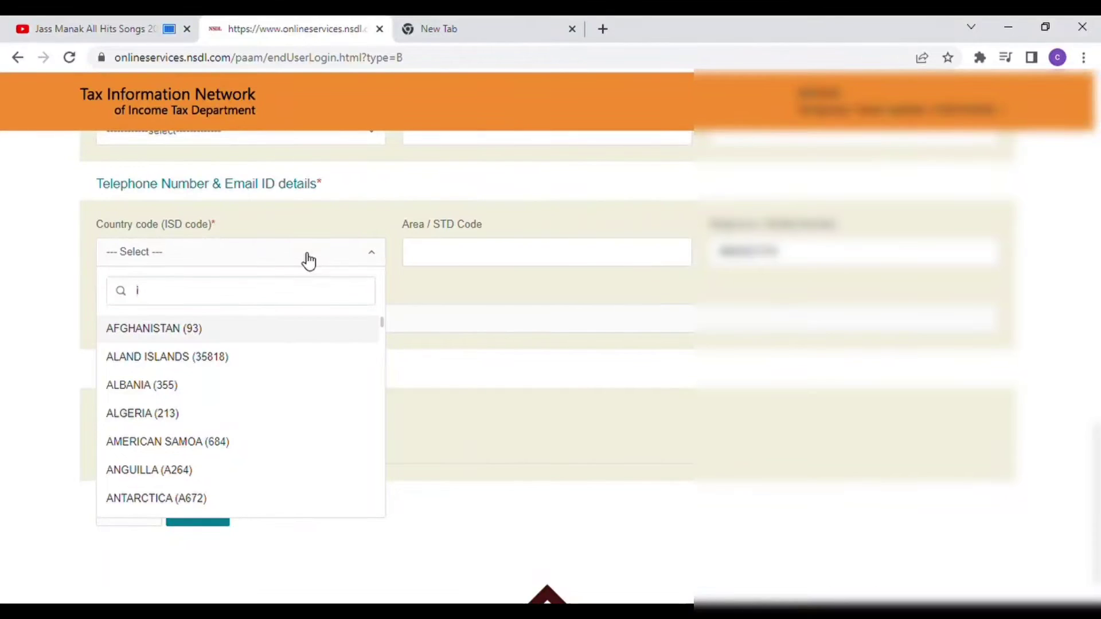
key(BackSpace)
key(BackSpace)
key(BackSpace)
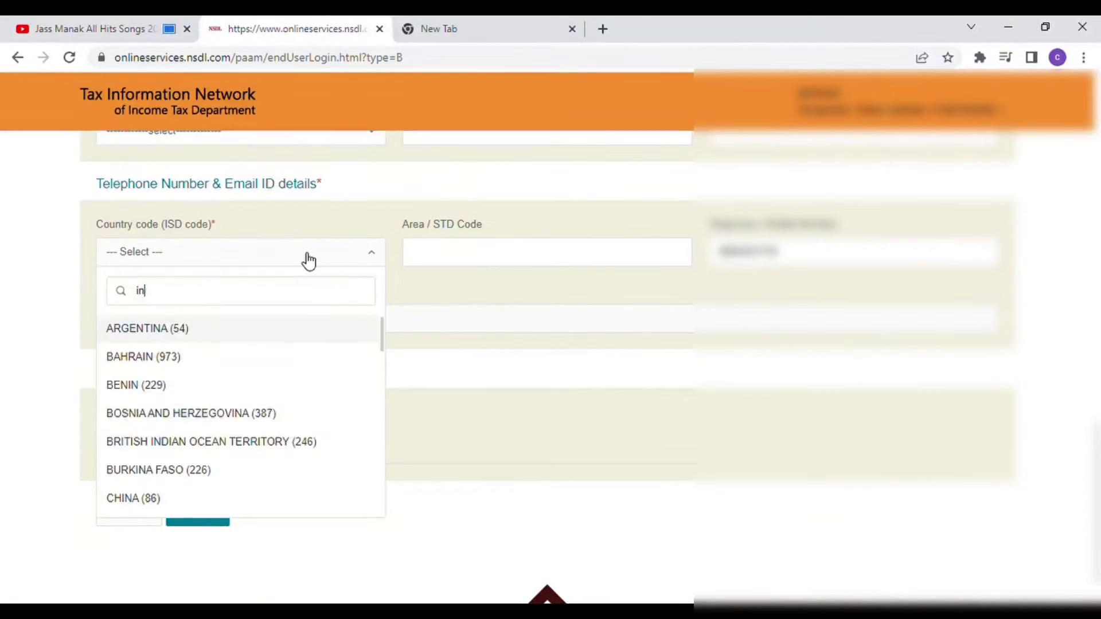
text(91)
key(BackSpace)
key(BackSpace)
key(BackSpace)
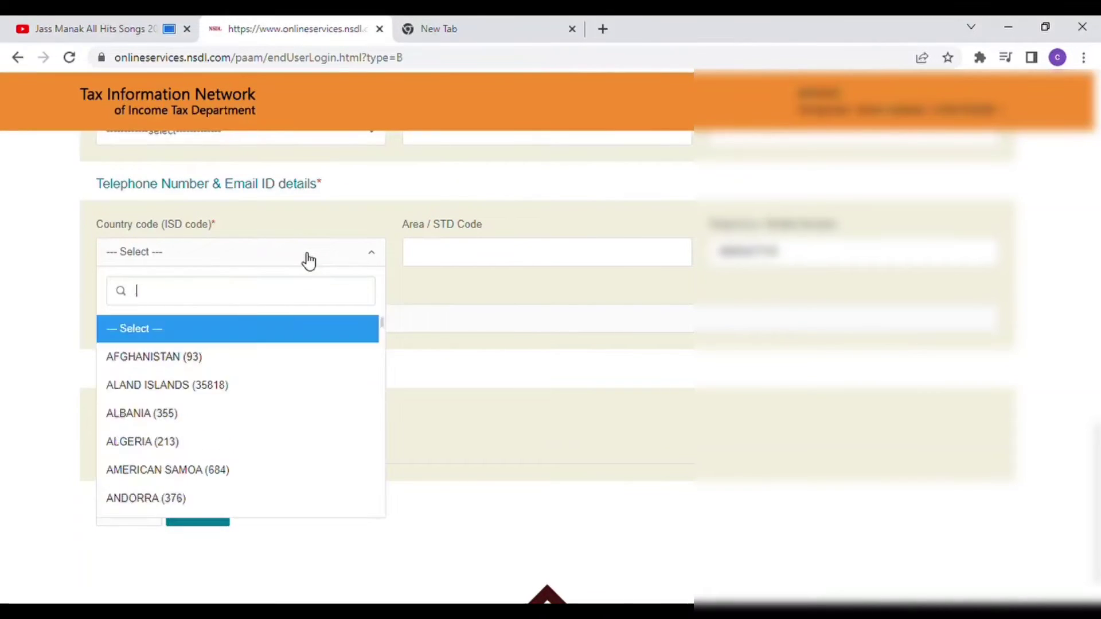
text(91)
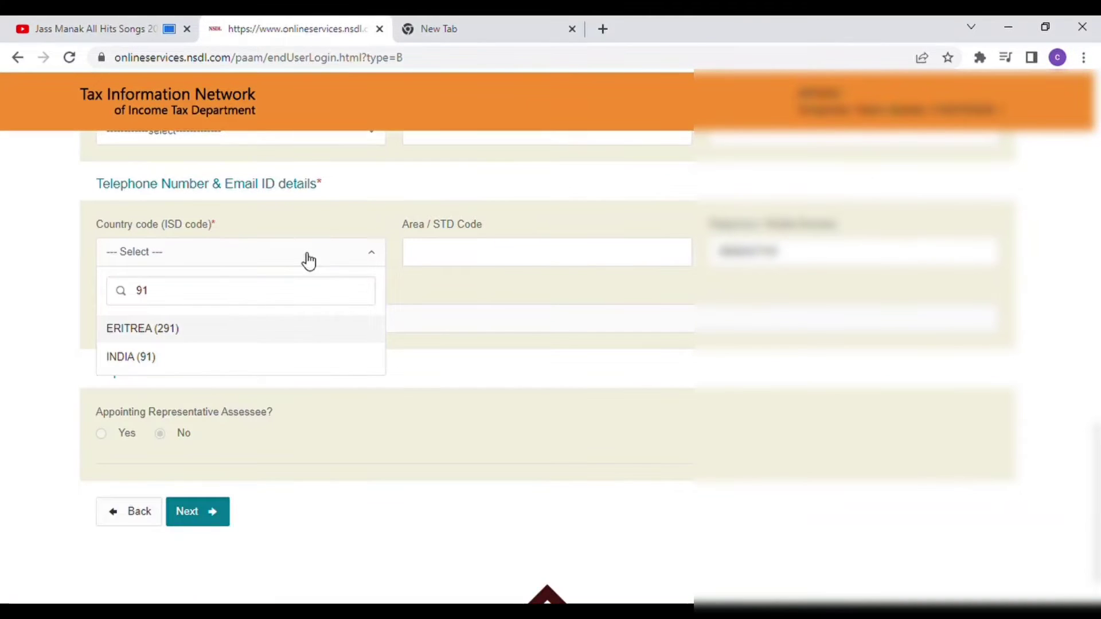
click(166, 357)
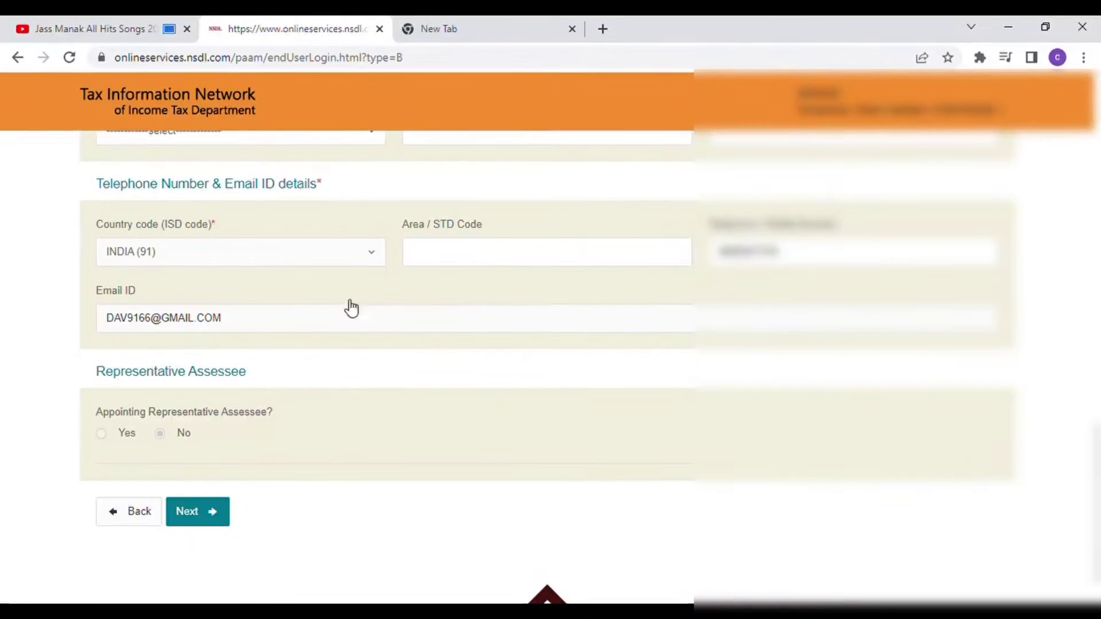
scroll(286, 321, down, 1)
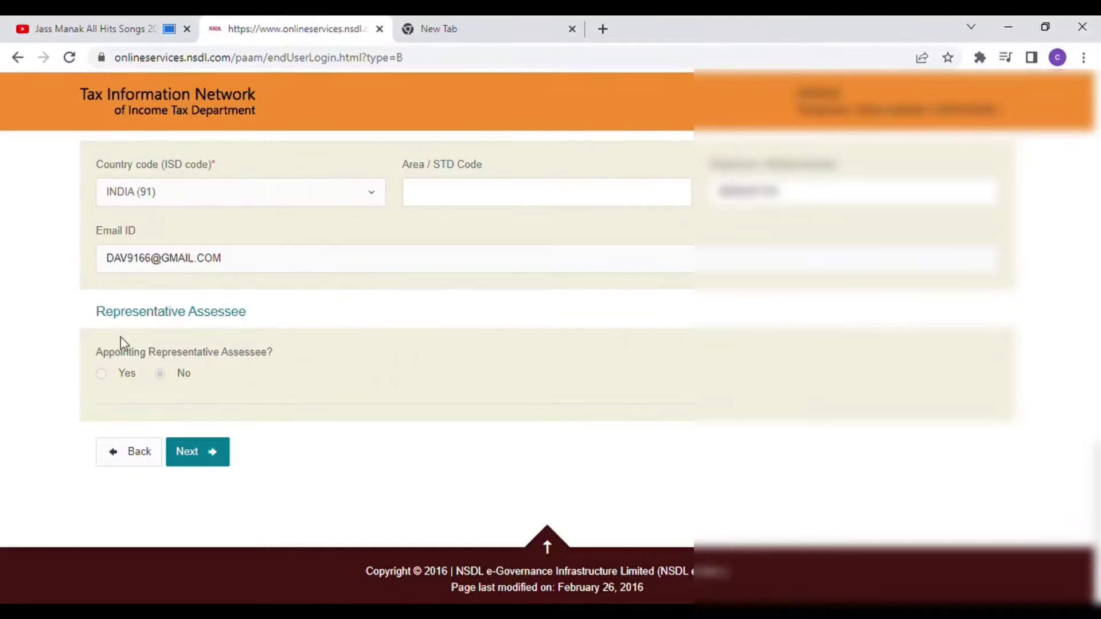
Submit the contact details to reach the AO Code step and begin the Area code with LK
click(199, 456)
scroll(621, 344, down, 4)
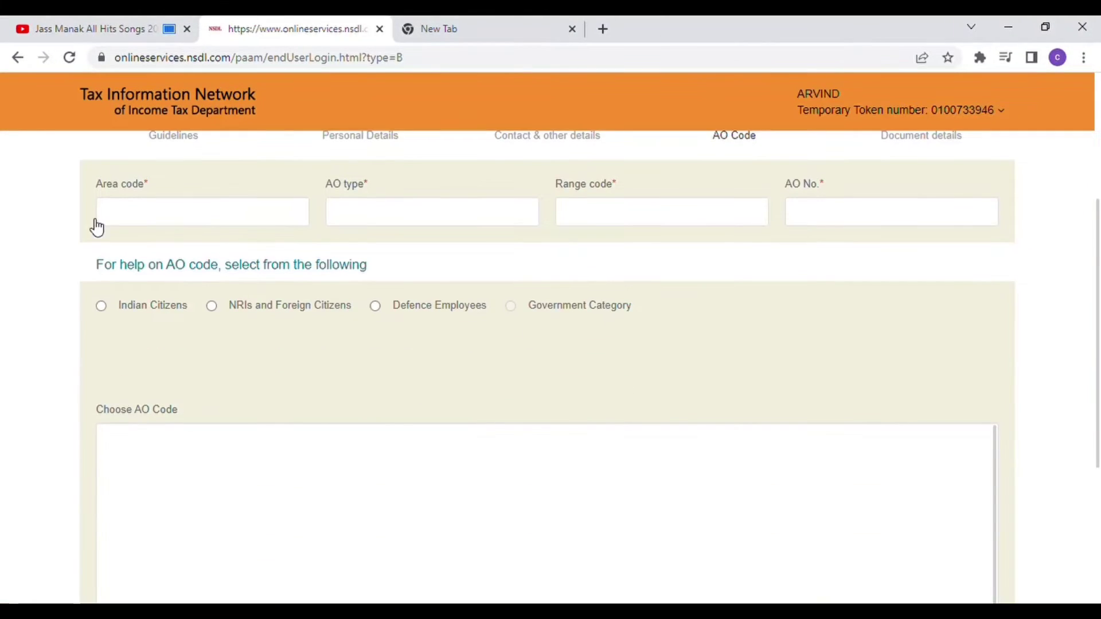
scroll(224, 290, up, 3)
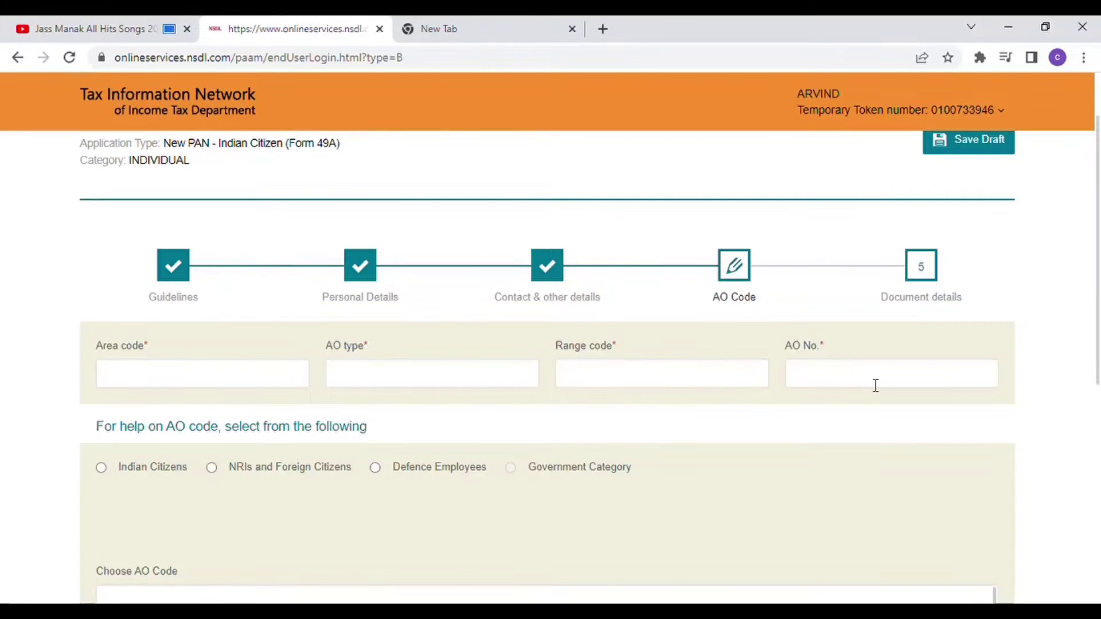
scroll(491, 388, down, 1)
scroll(565, 389, up, 3)
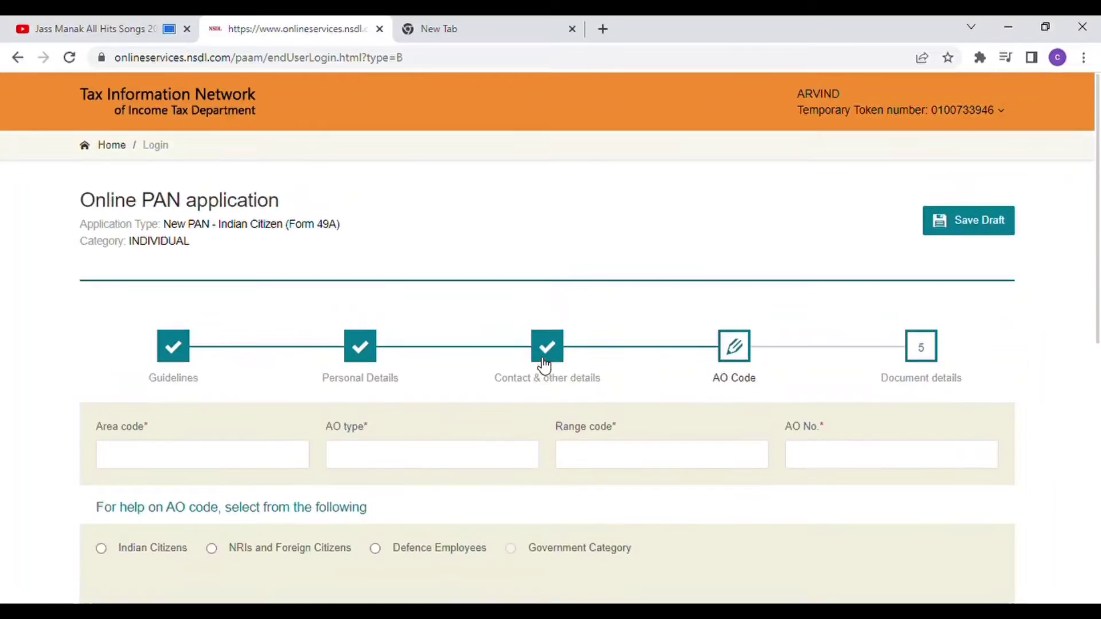
scroll(466, 373, down, 5)
scroll(188, 302, up, 3)
click(188, 303)
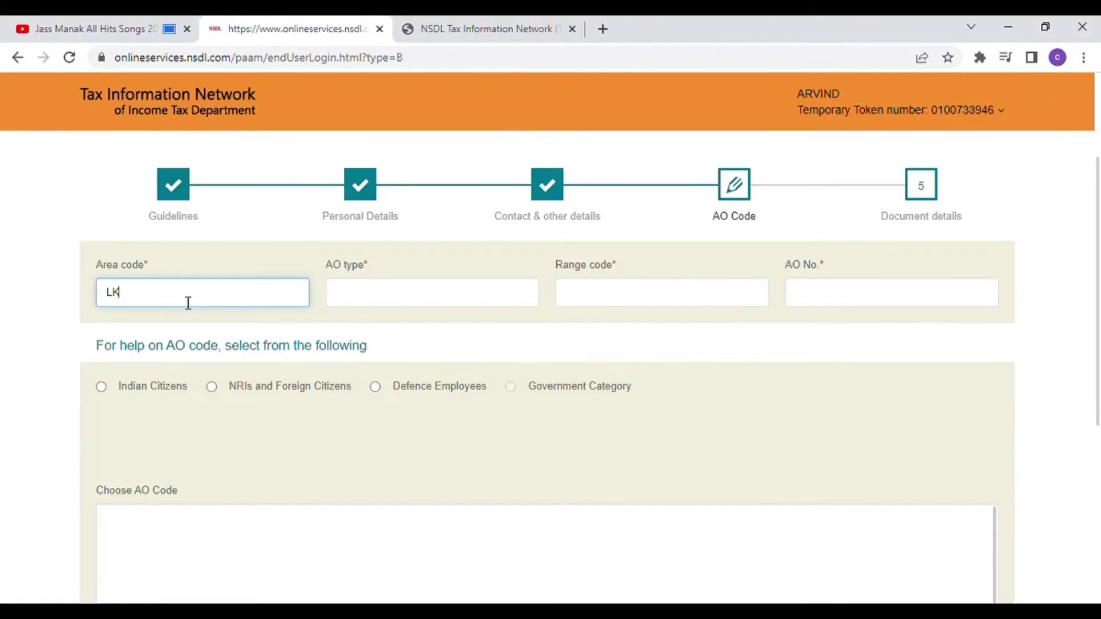
Look up the city's AO code in the search tab and enter W as the AO type
click(504, 20)
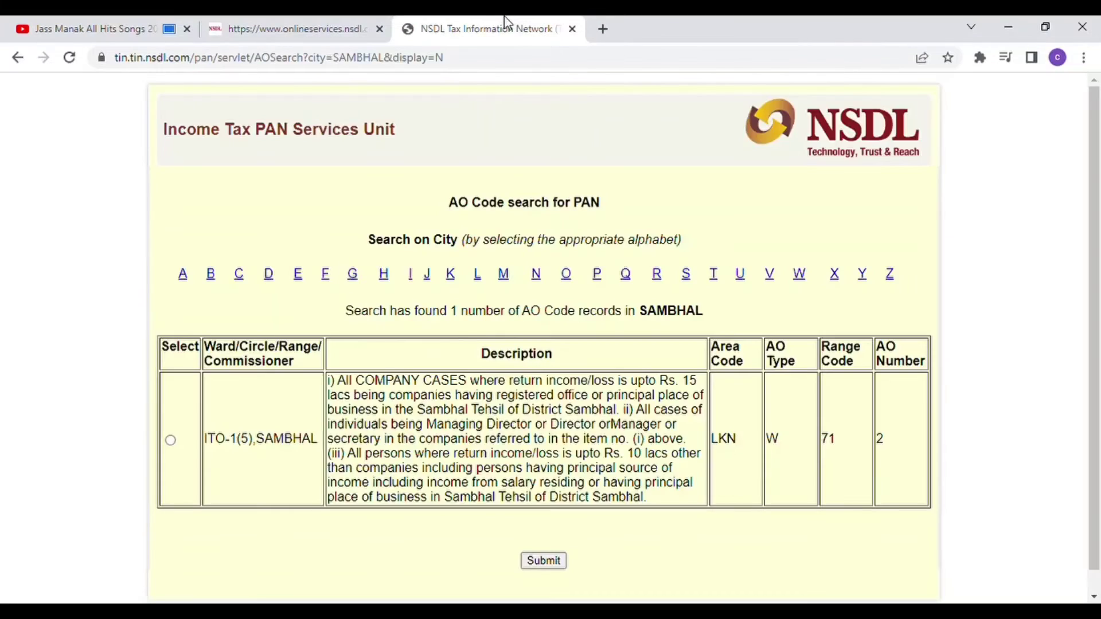
click(321, 29)
click(430, 293)
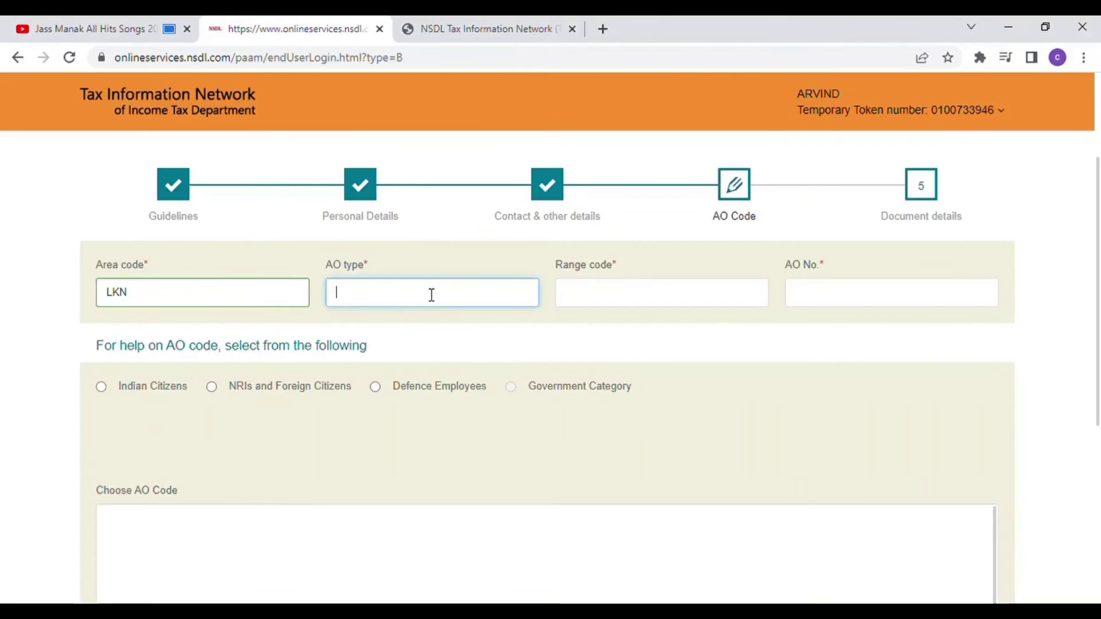
text(W)
Enter range code 71 and AO number 2, checking them against the SAMBHAL search results
click(526, 24)
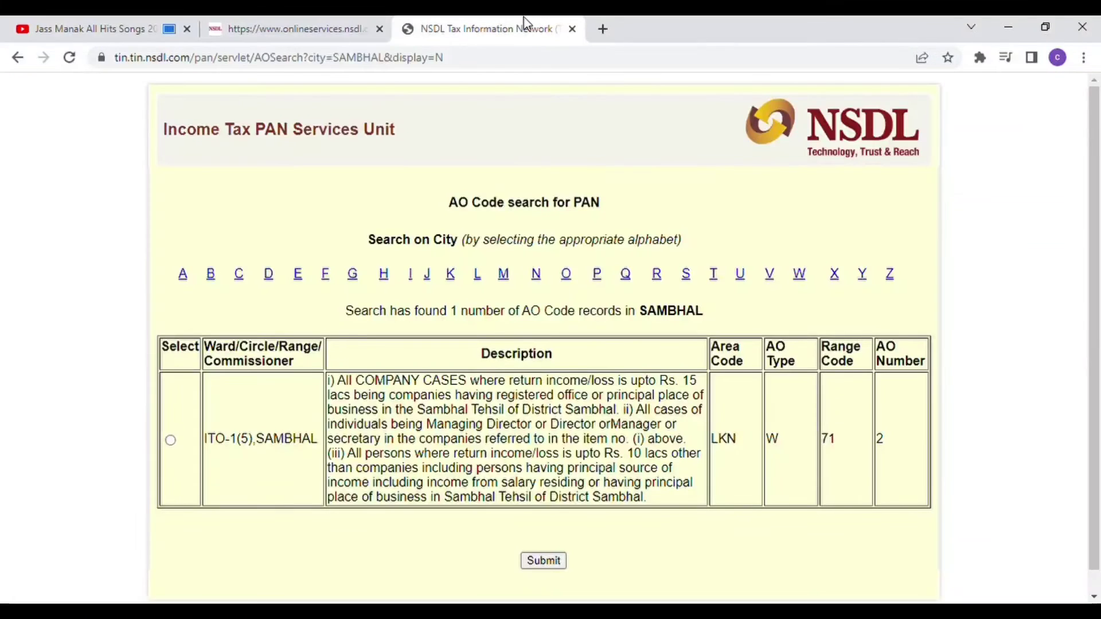
click(298, 28)
click(663, 295)
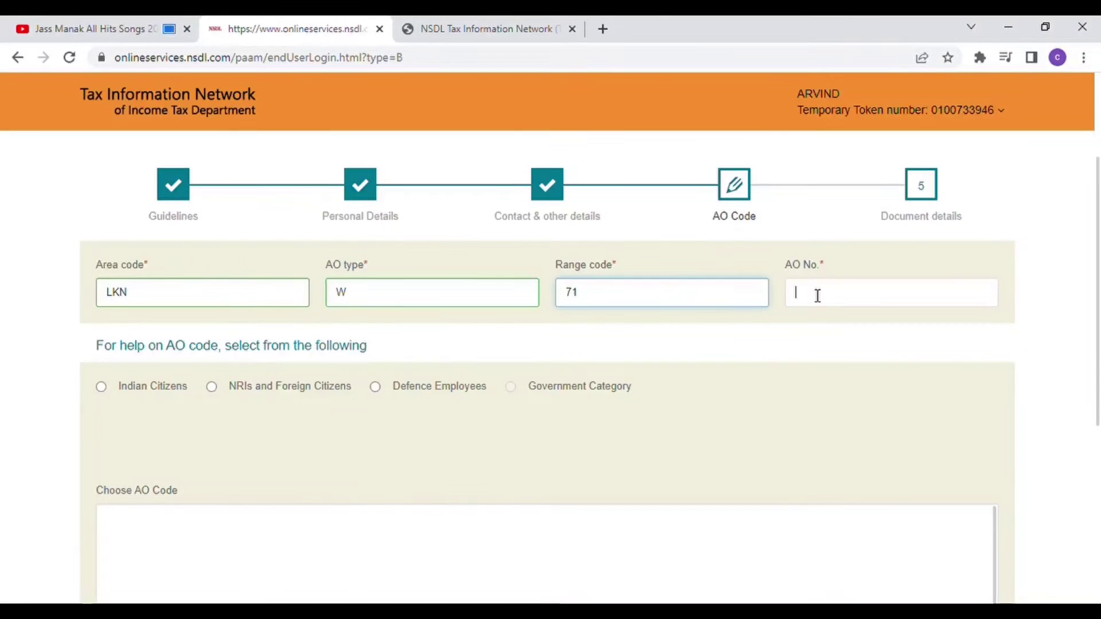
click(837, 292)
text(2)
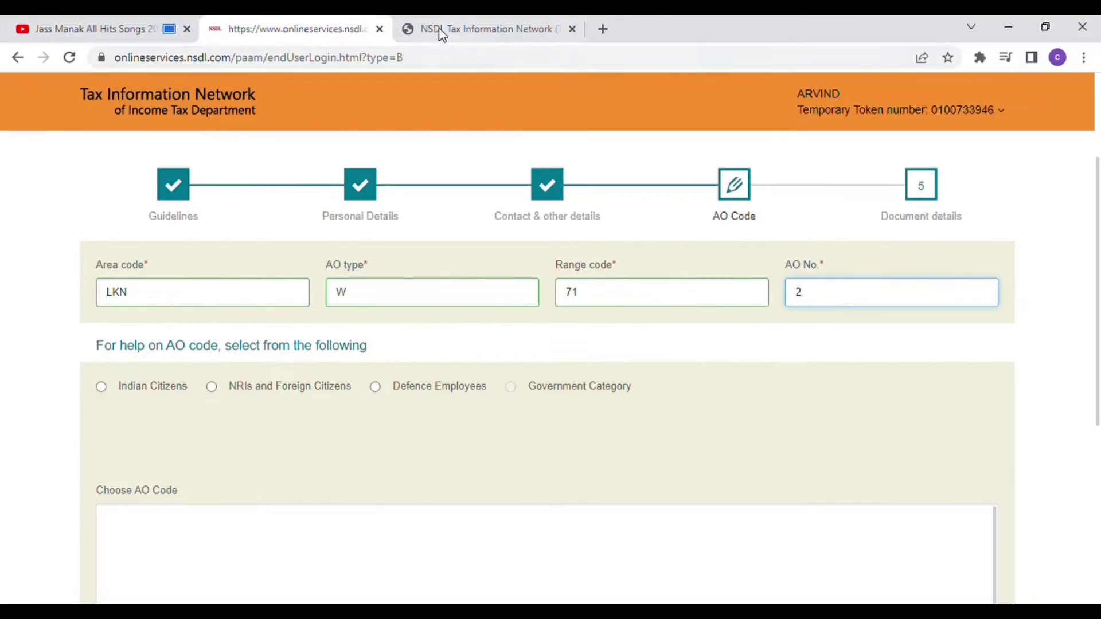
click(439, 28)
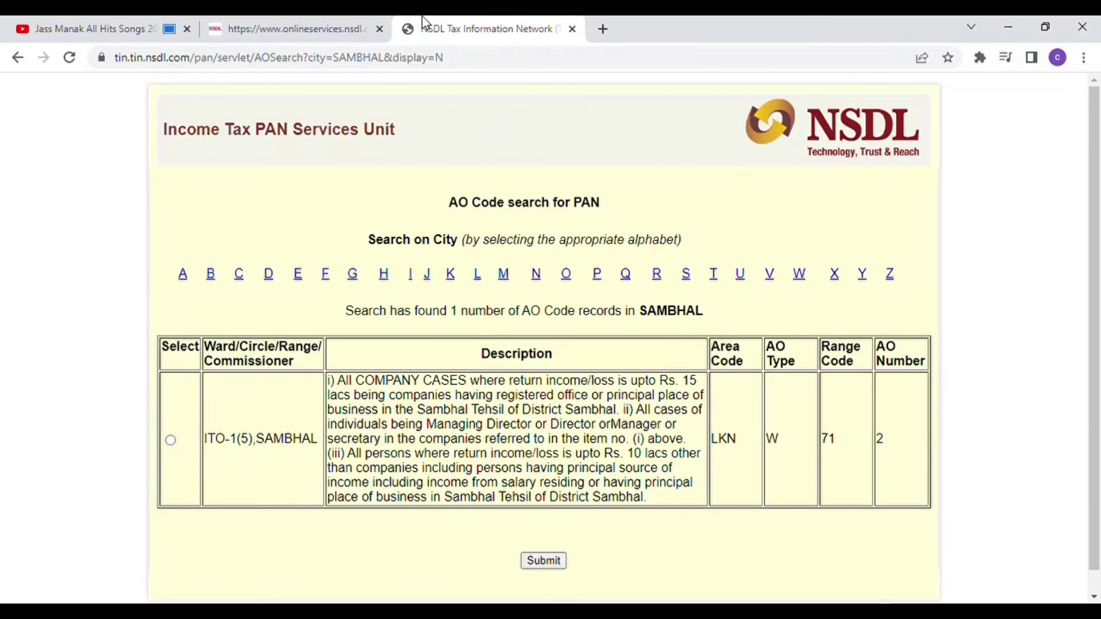
click(290, 23)
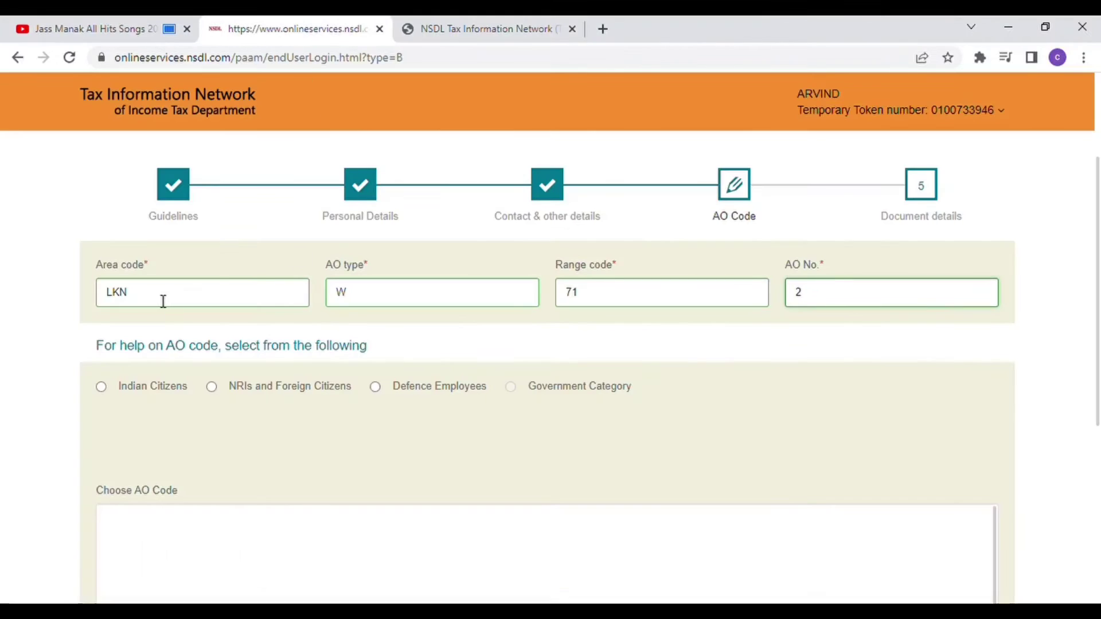
scroll(510, 277, down, 5)
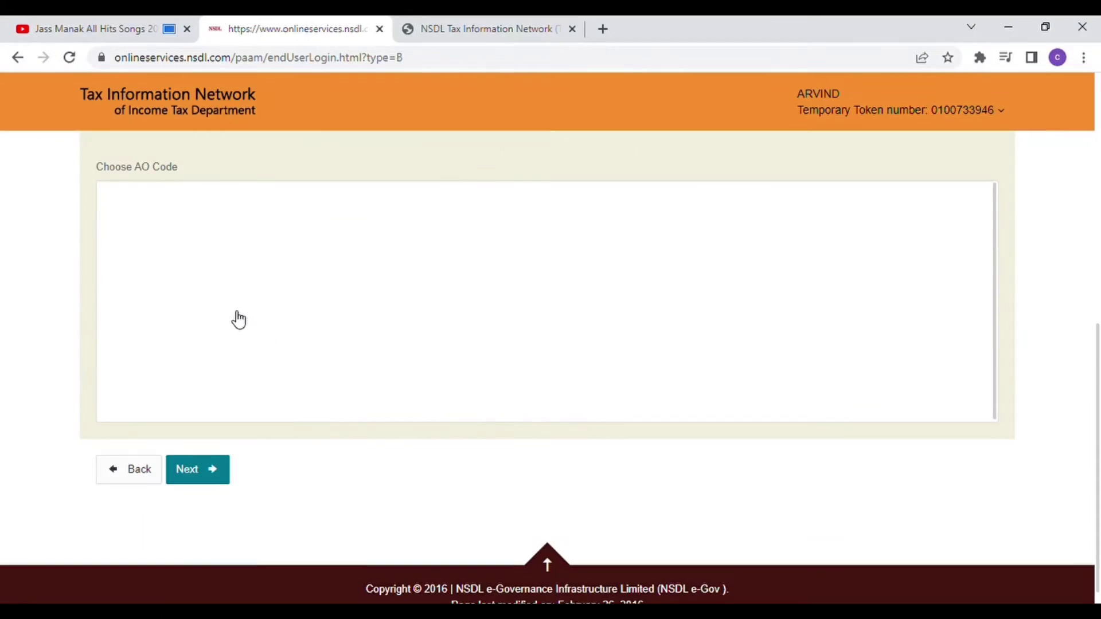
scroll(238, 317, up, 4)
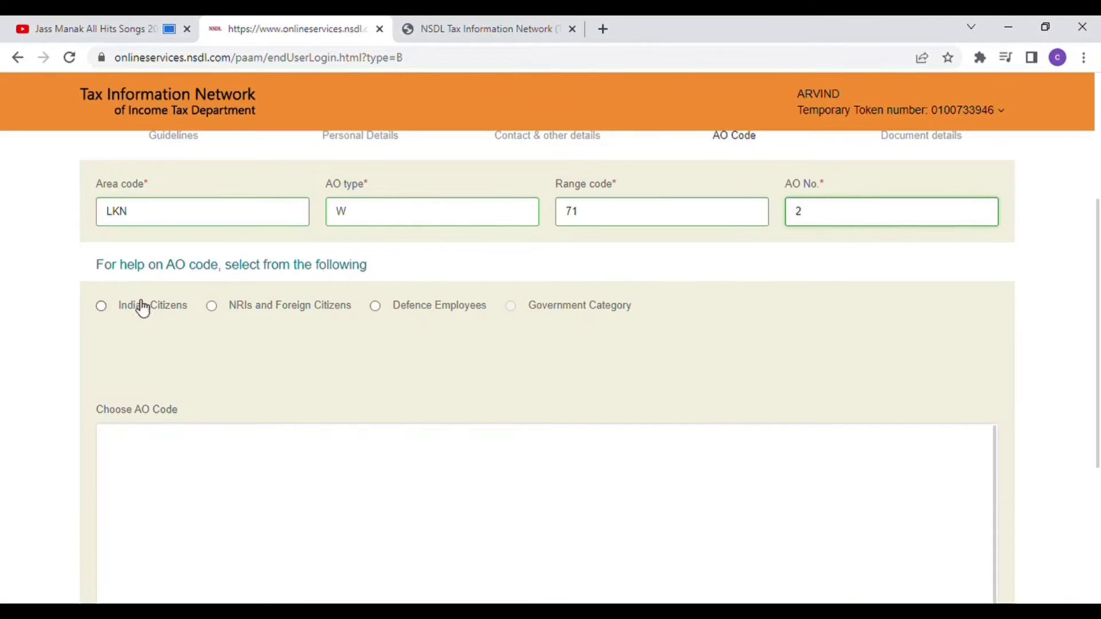
scroll(275, 367, down, 5)
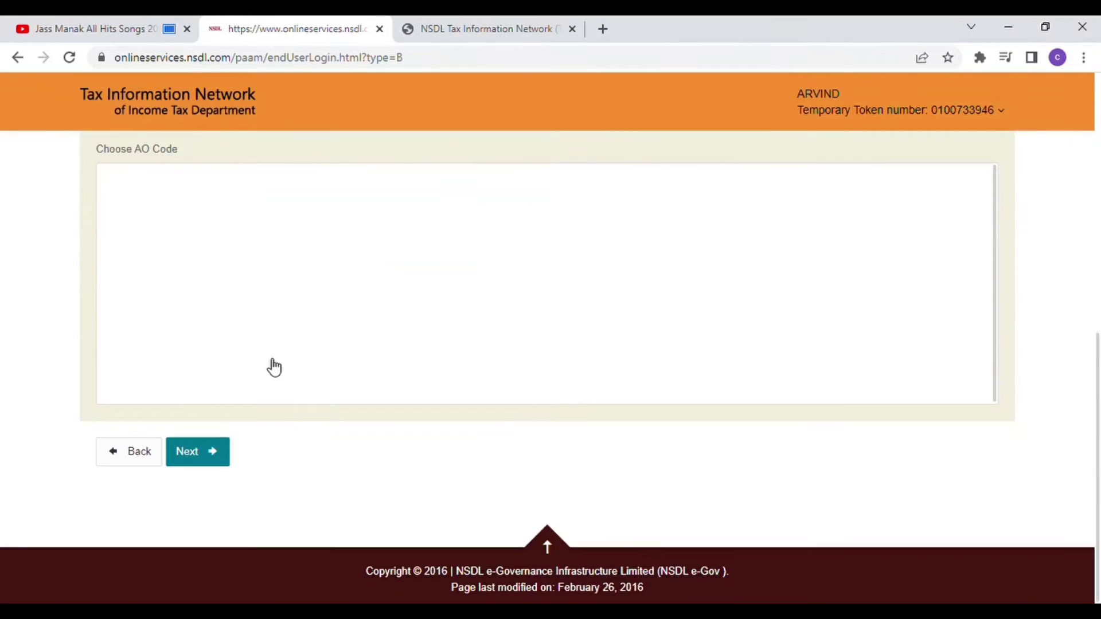
On Document details, declare in the capacity of Himself/Herself and give SAMBHAL as the place
click(197, 452)
scroll(457, 469, down, 5)
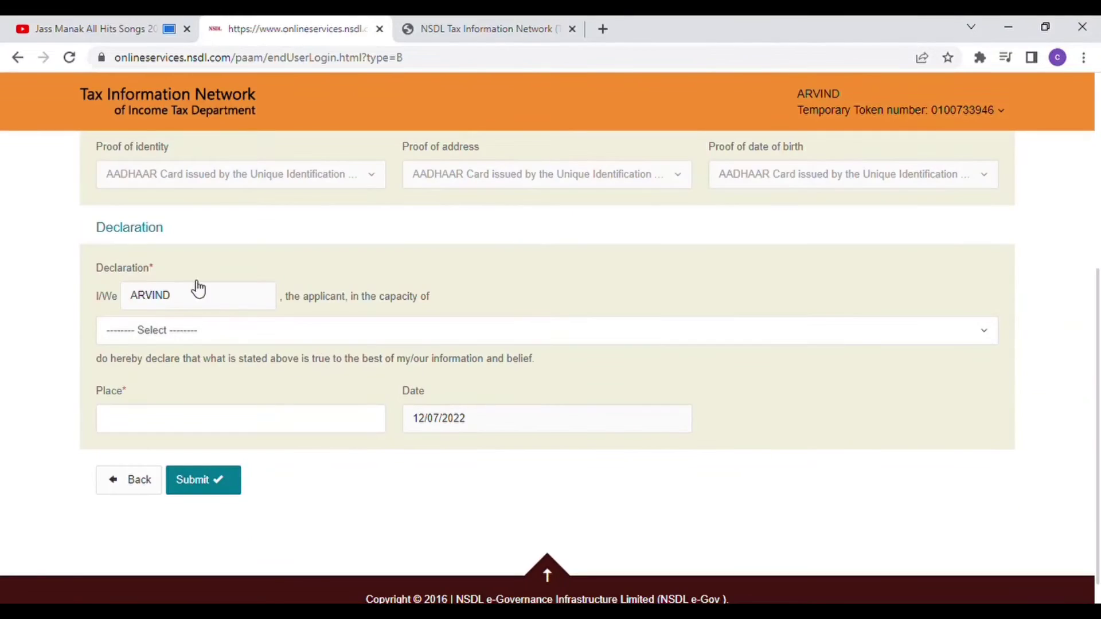
click(207, 338)
scroll(337, 307, up, 5)
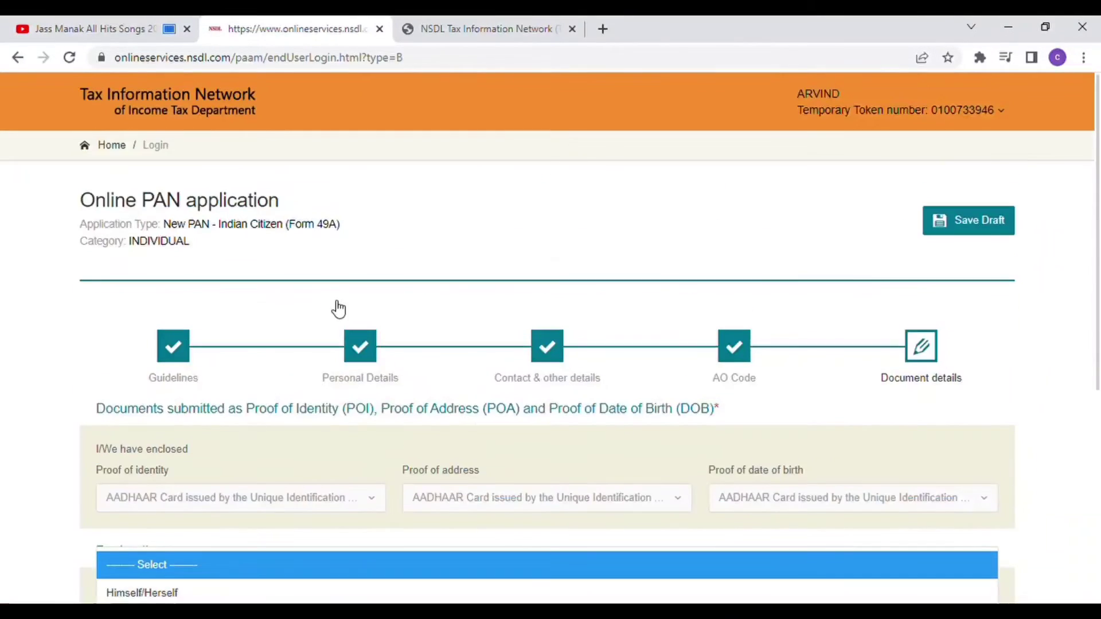
scroll(339, 386, down, 6)
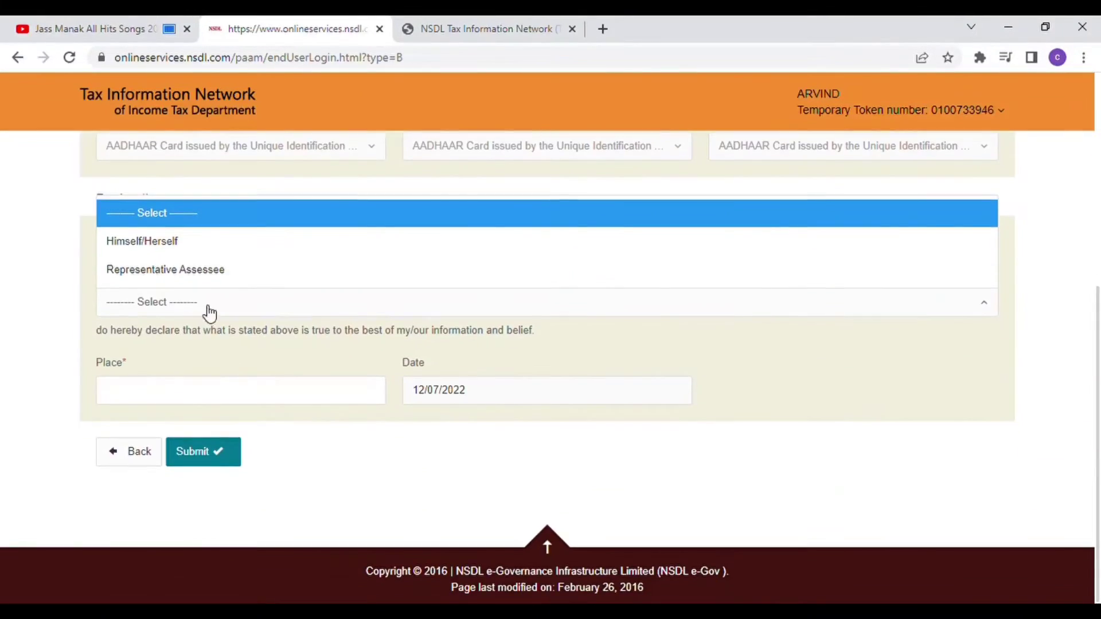
click(246, 309)
click(208, 309)
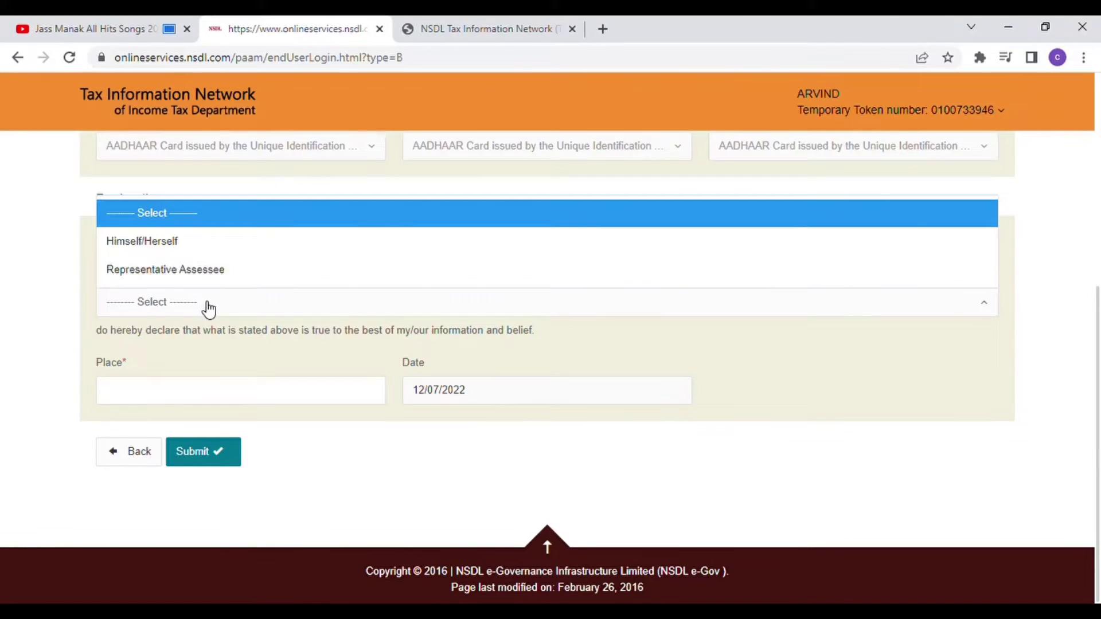
click(153, 241)
click(168, 398)
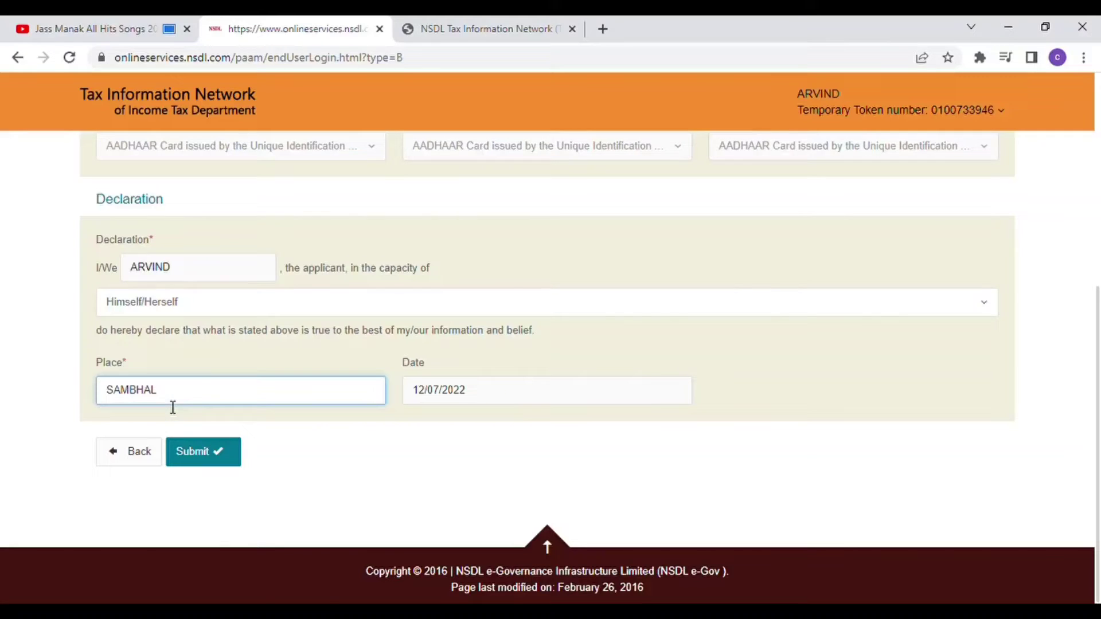
Submit the application, enter the first eight Aadhaar digits, and review the confirm-details page
click(221, 449)
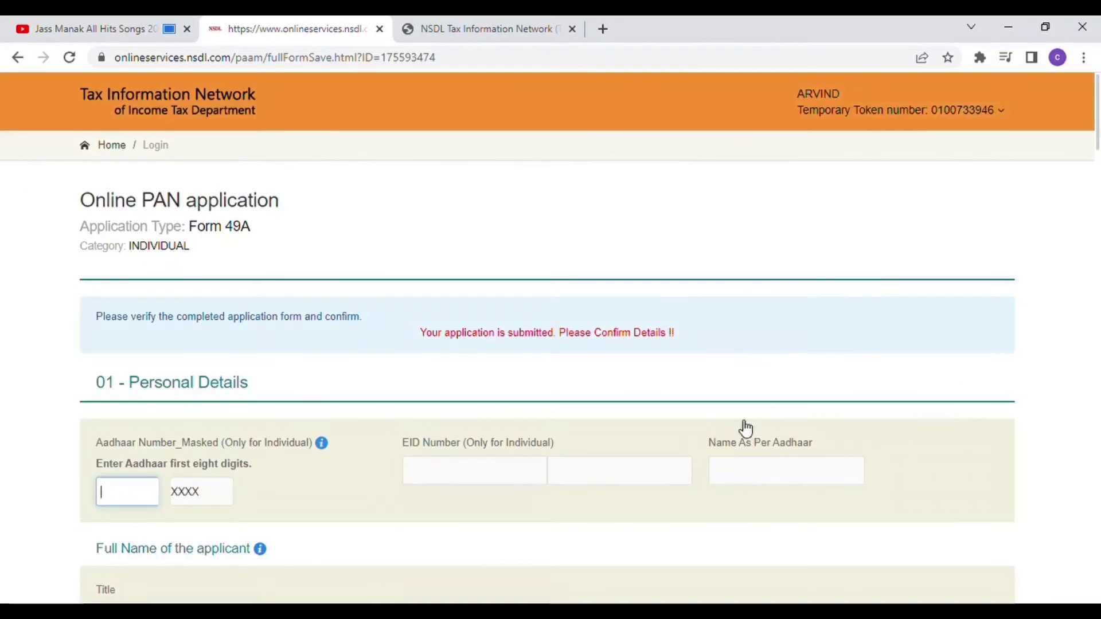
scroll(150, 341, down, 3)
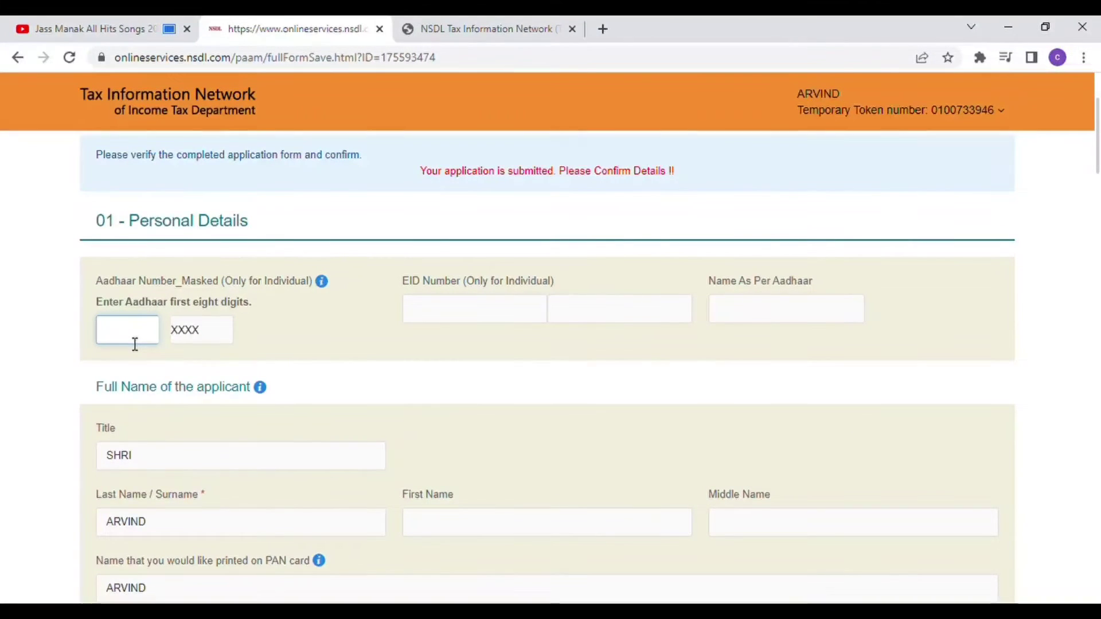
text(12)
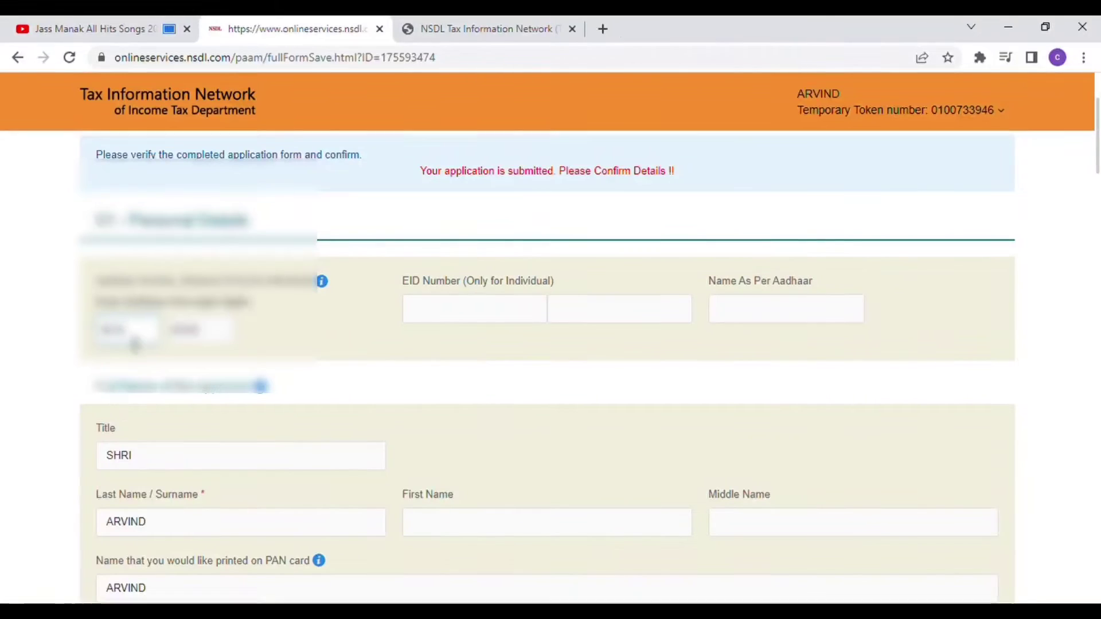
text(34)
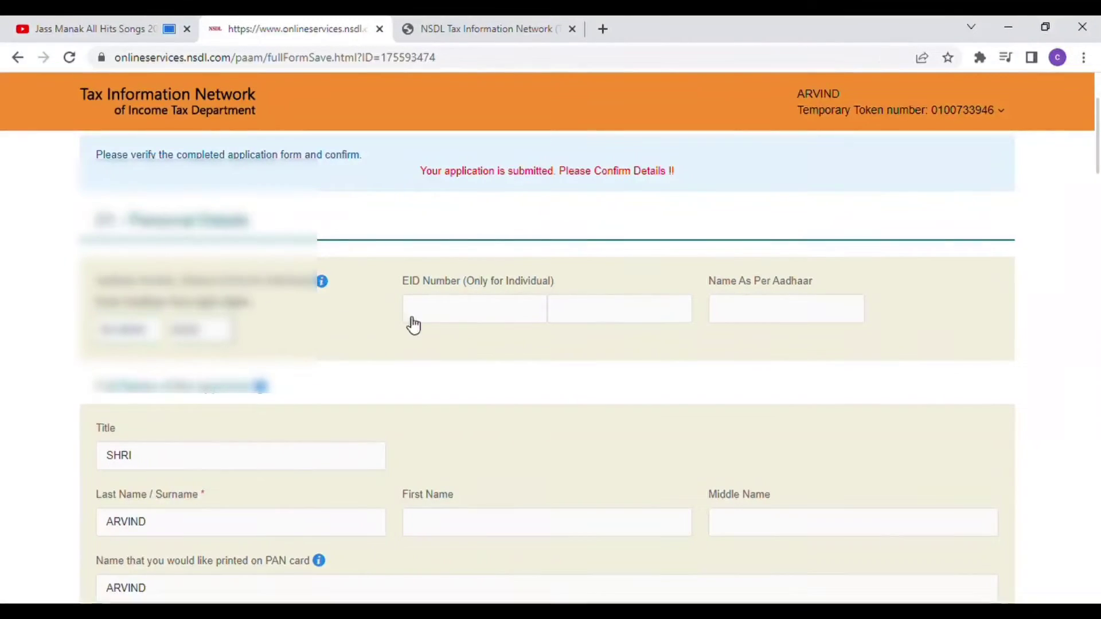
scroll(342, 341, down, 3)
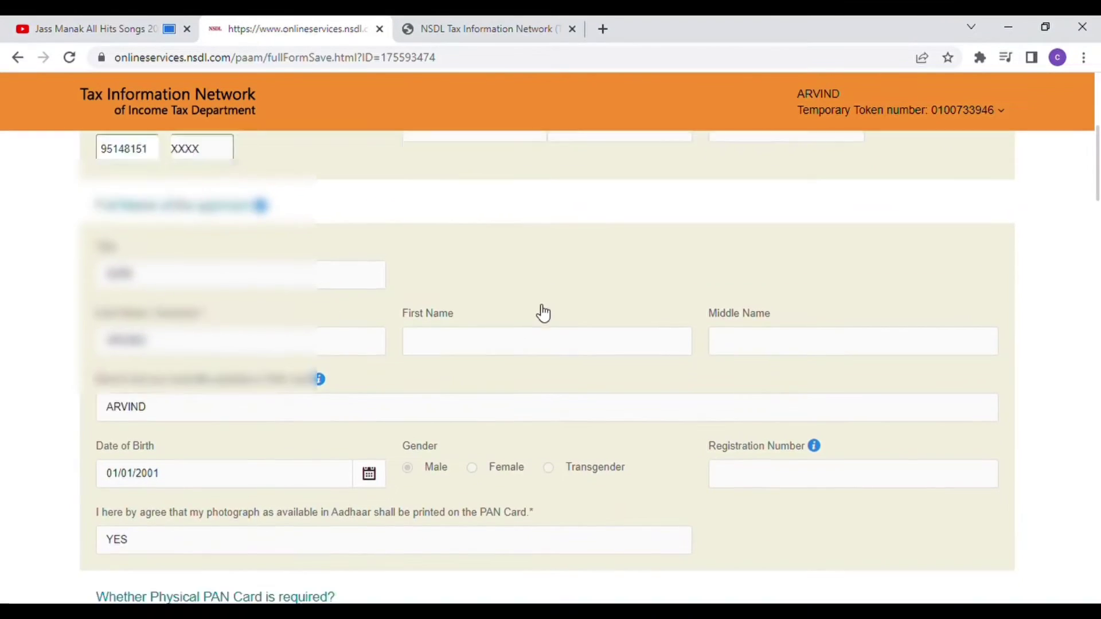
scroll(543, 313, down, 4)
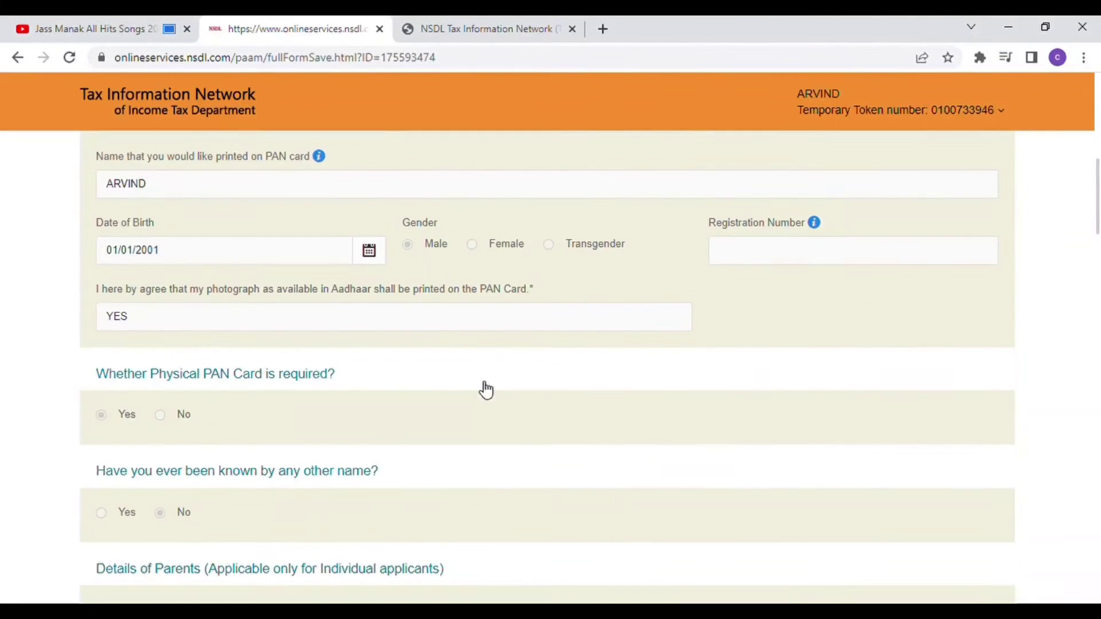
scroll(486, 390, down, 11)
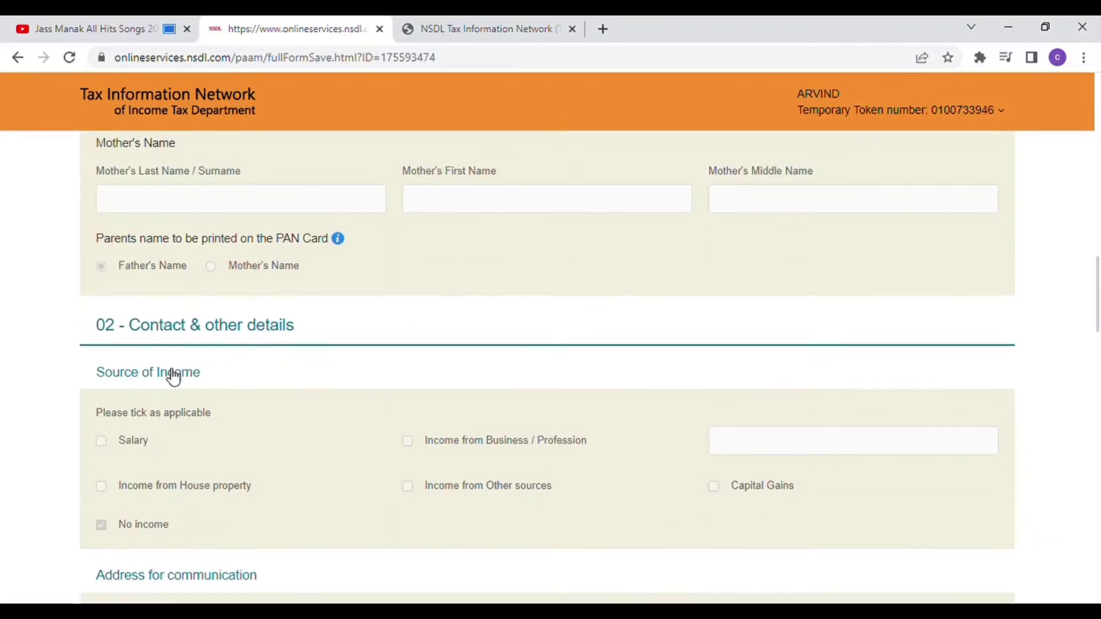
scroll(174, 378, down, 20)
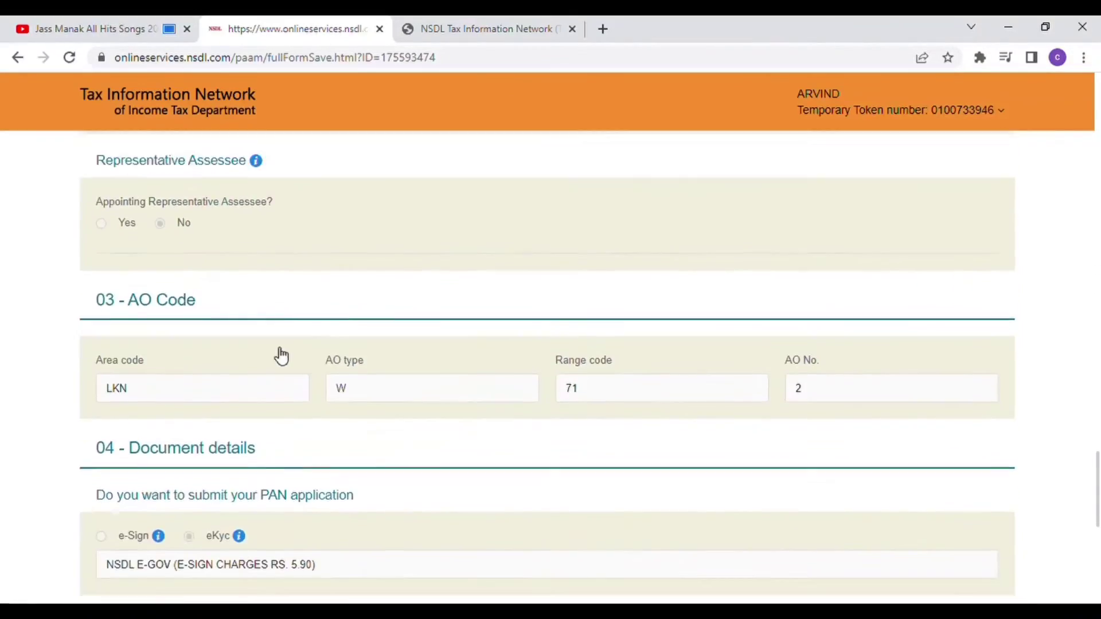
scroll(162, 356, down, 10)
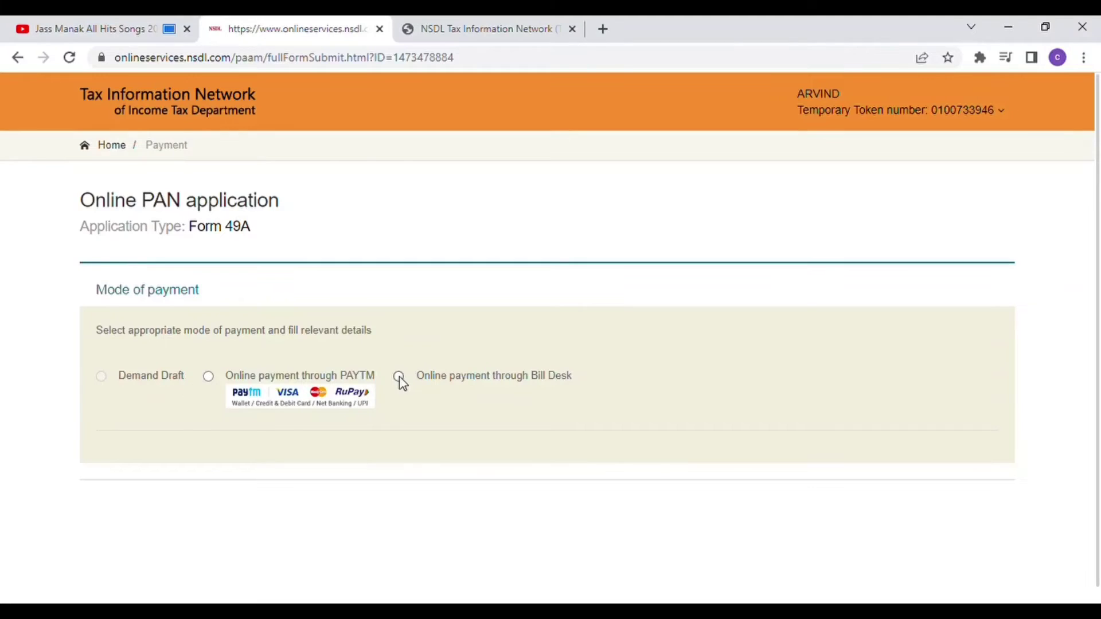
Choose online payment through PAYTM, accept the terms of service and proceed to payment
click(209, 377)
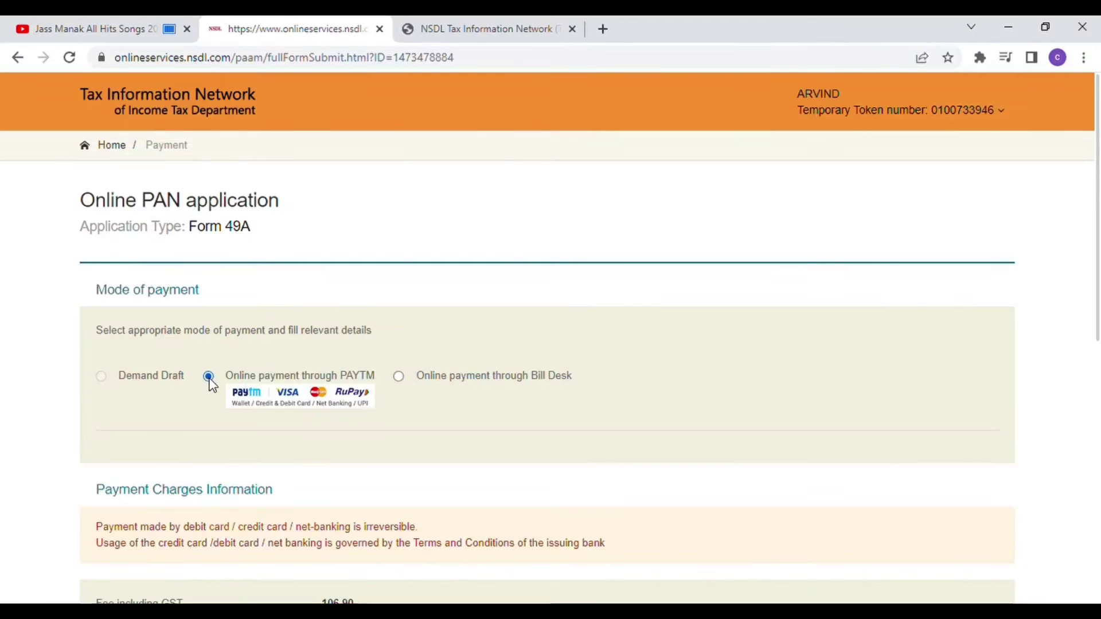
scroll(405, 417, down, 4)
scroll(297, 379, up, 1)
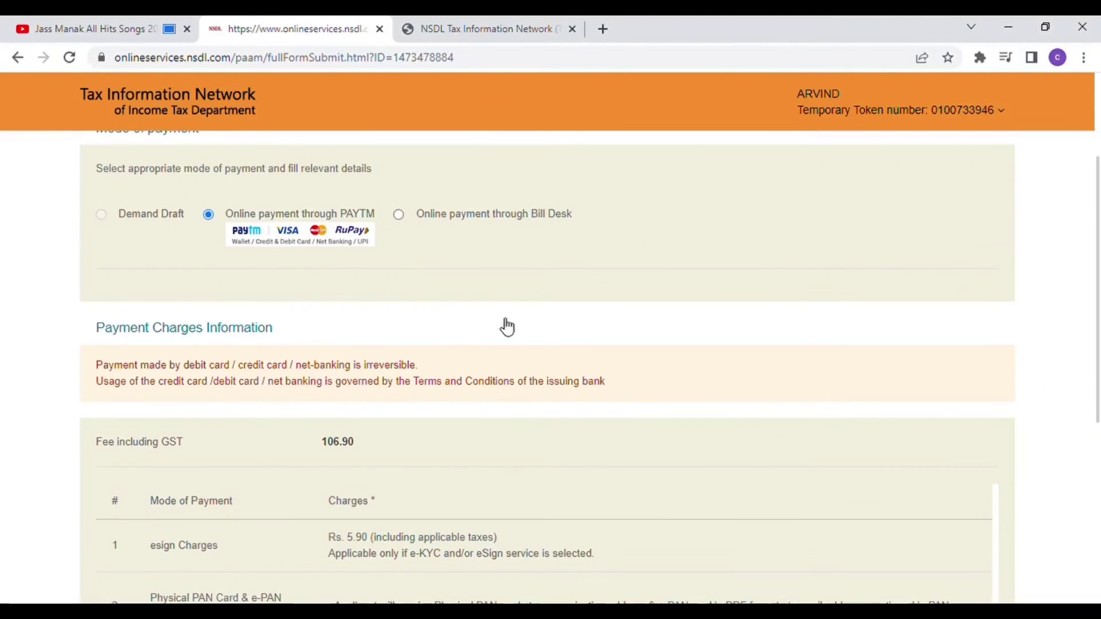
scroll(362, 411, down, 6)
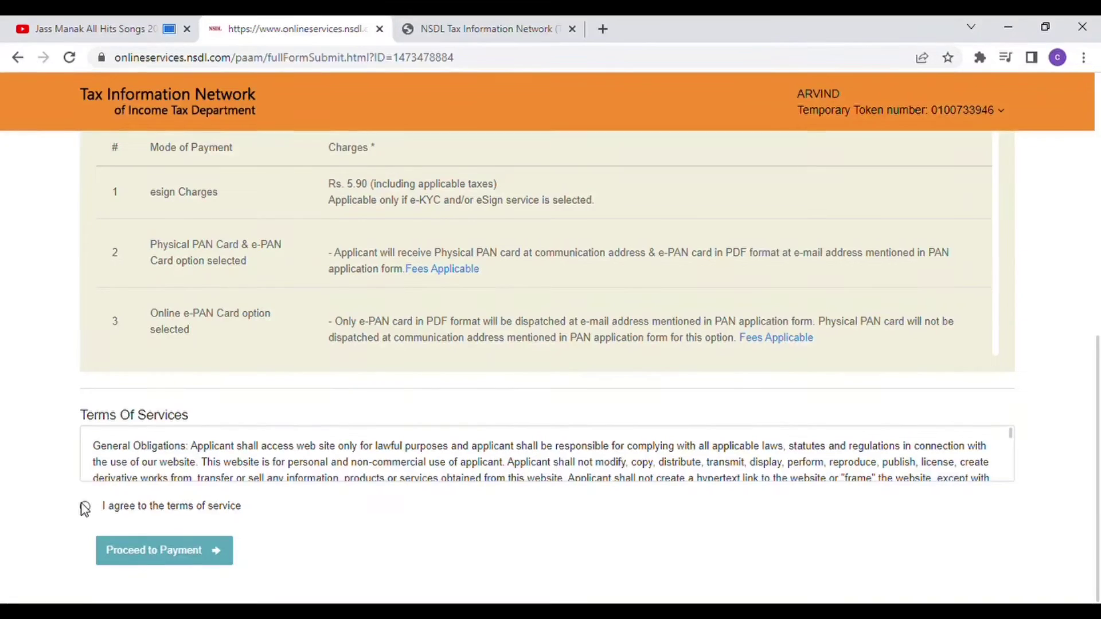
click(85, 506)
click(157, 551)
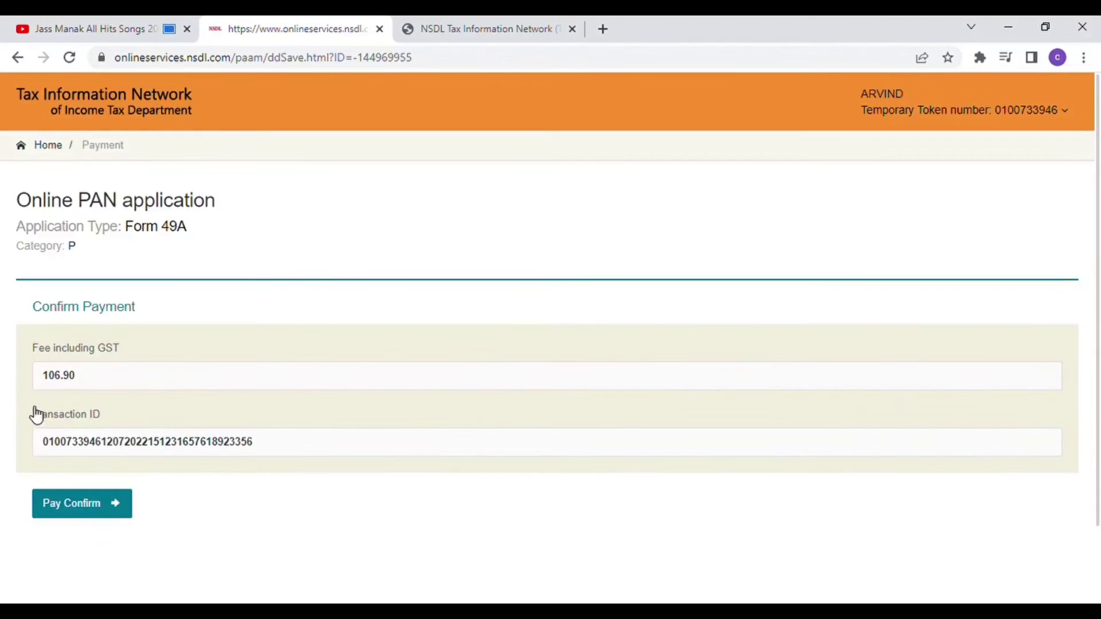
Confirm payment of the 106.90 fee on the Confirm Payment page
scroll(35, 414, down, 2)
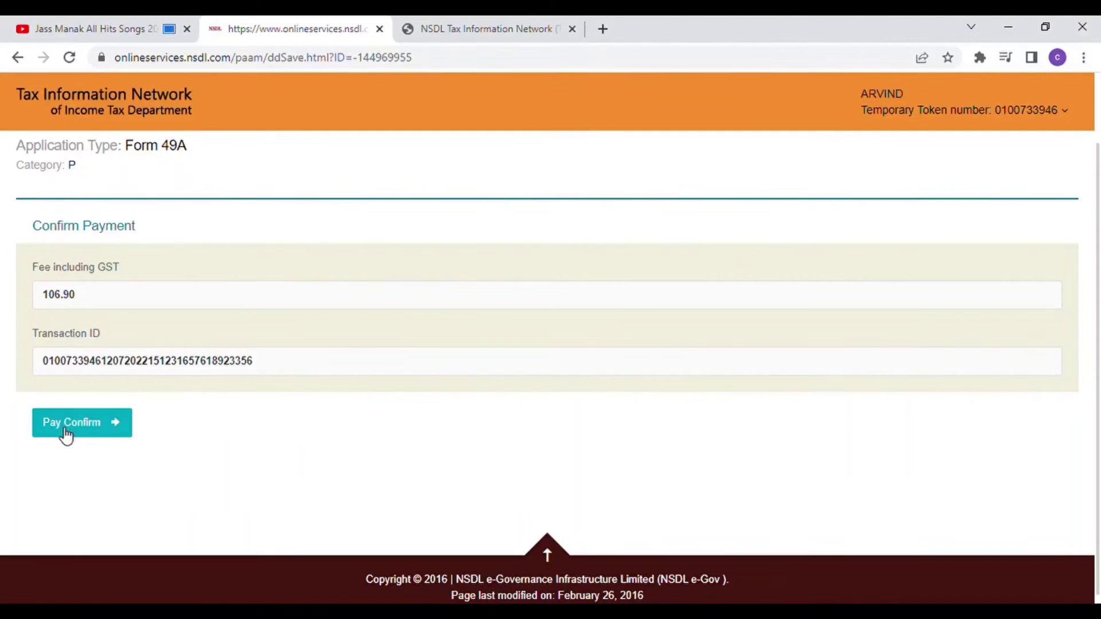
click(90, 434)
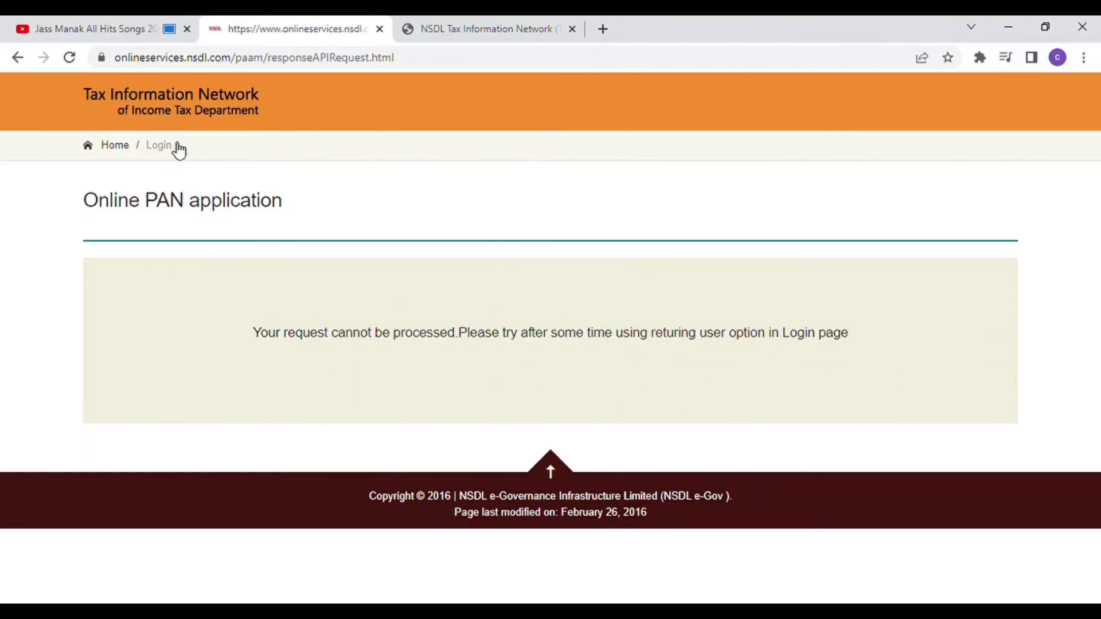
Return to the login page, choose Registered User and enter the temporary token number
click(111, 149)
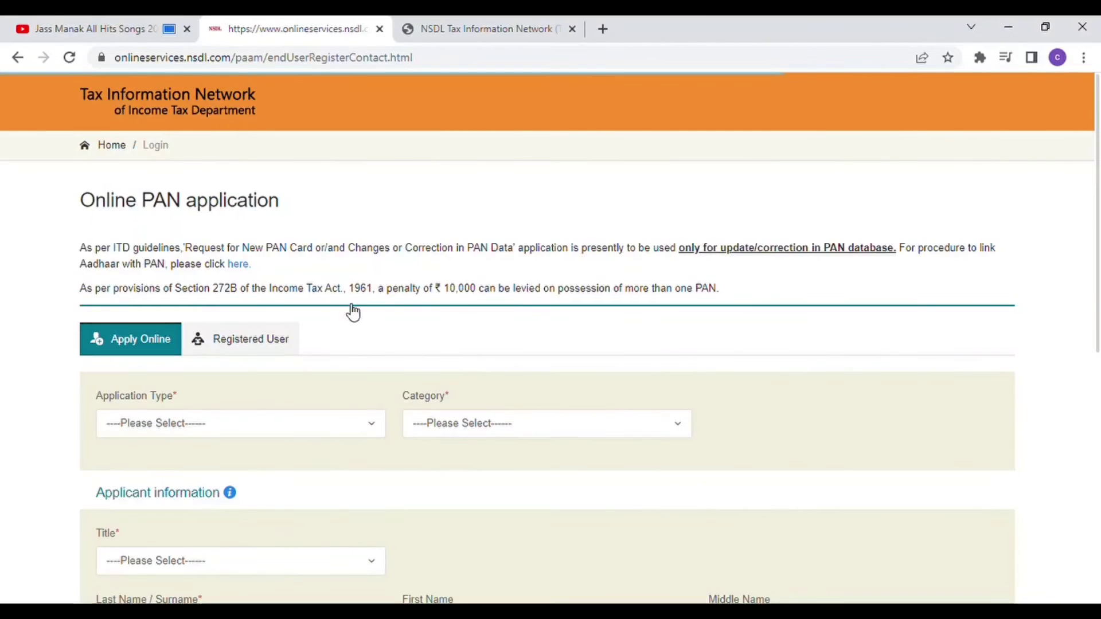
scroll(245, 339, down, 2)
scroll(305, 315, up, 2)
click(263, 344)
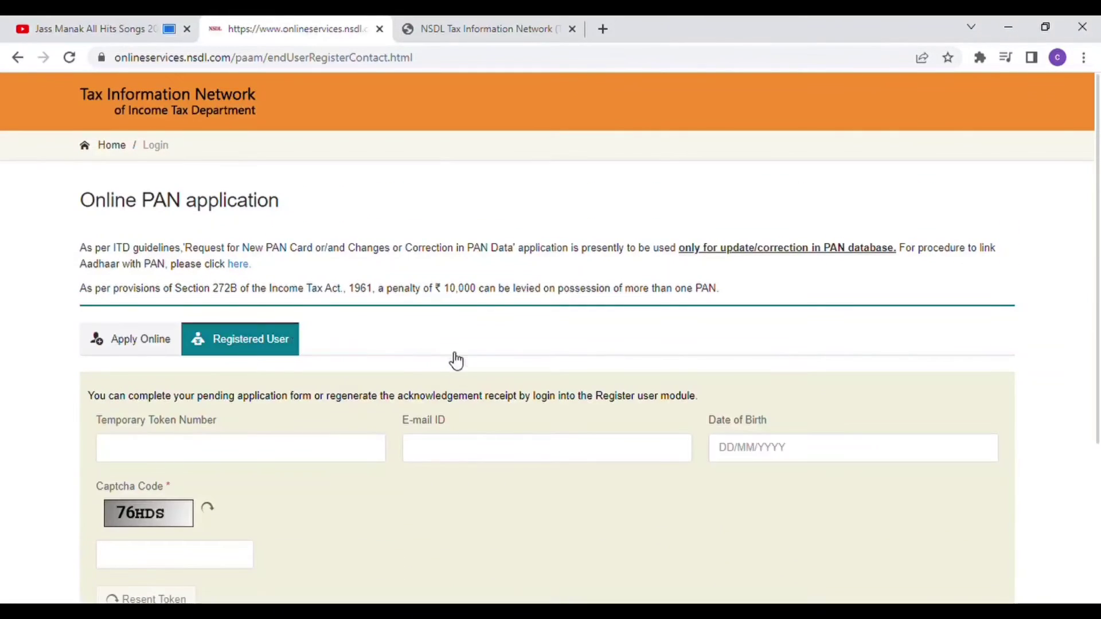
click(204, 455)
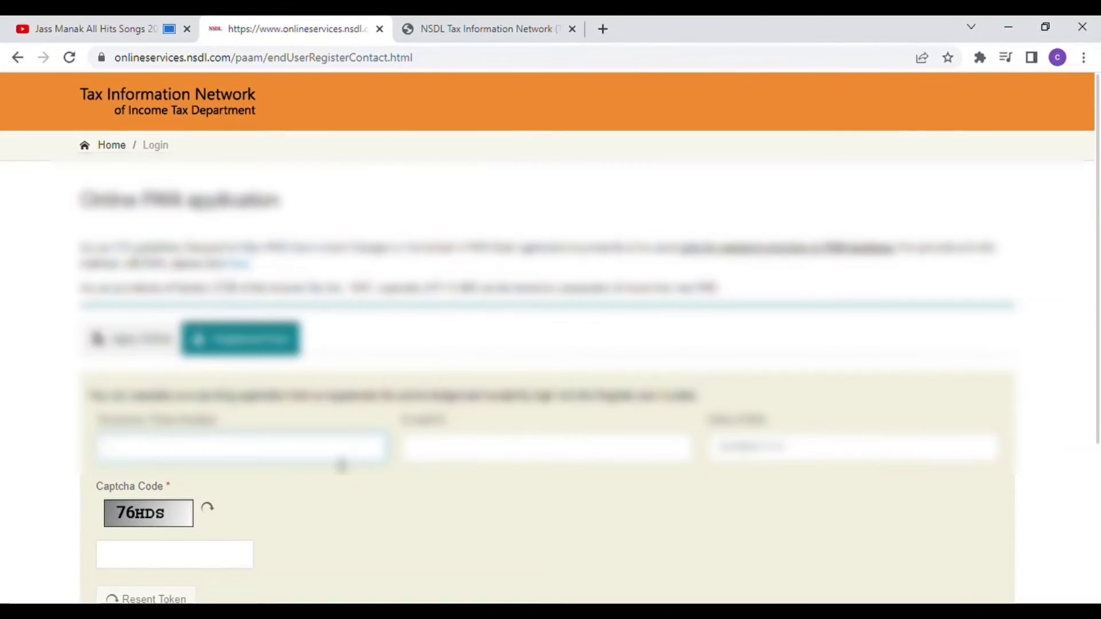
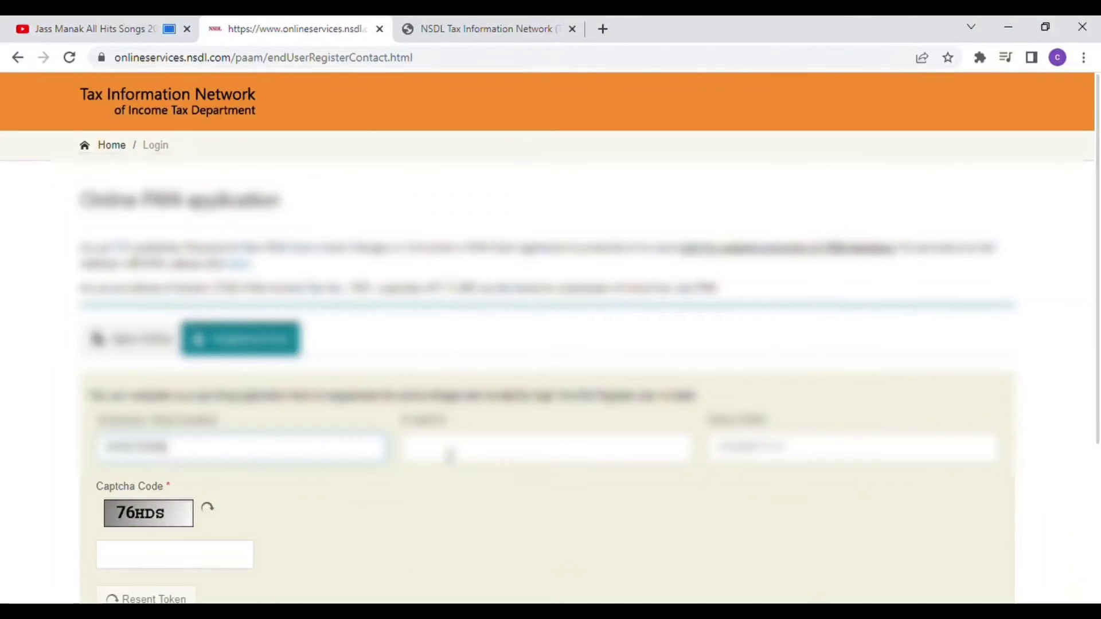
Fill in the saved e-mail address, date of birth and captcha, then submit the login
click(450, 456)
click(551, 498)
click(725, 454)
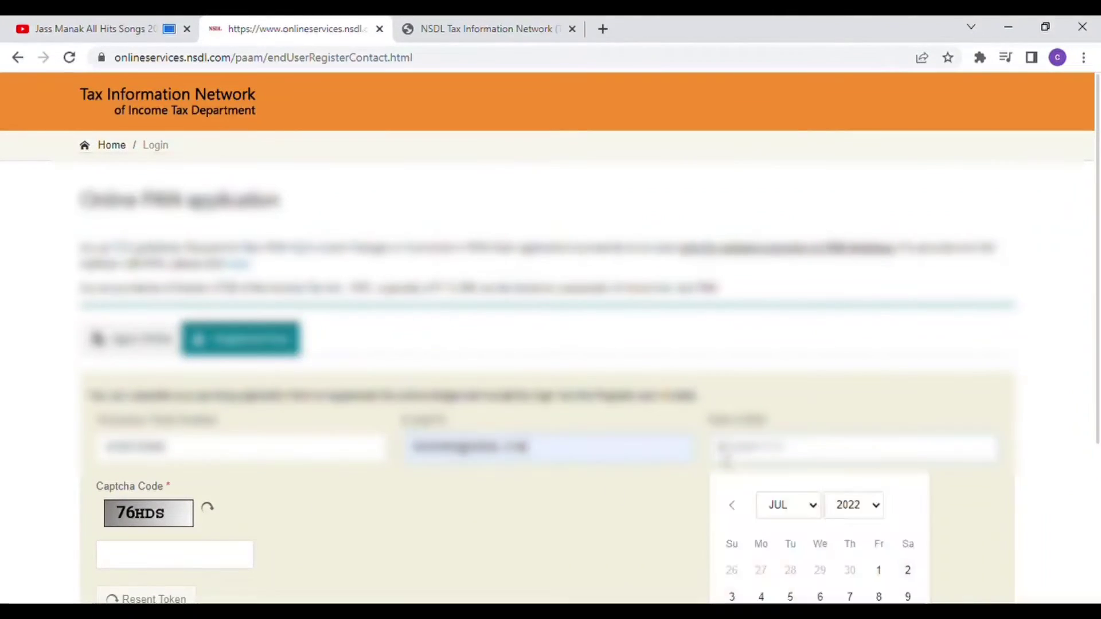
text(12)
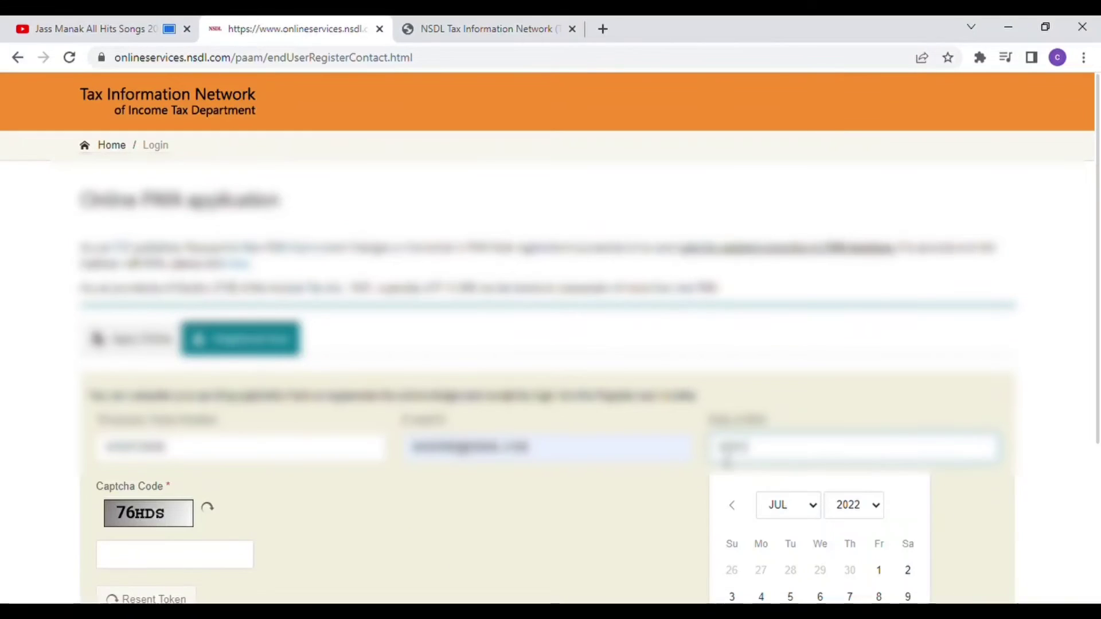
text(2001)
scroll(459, 562, down, 3)
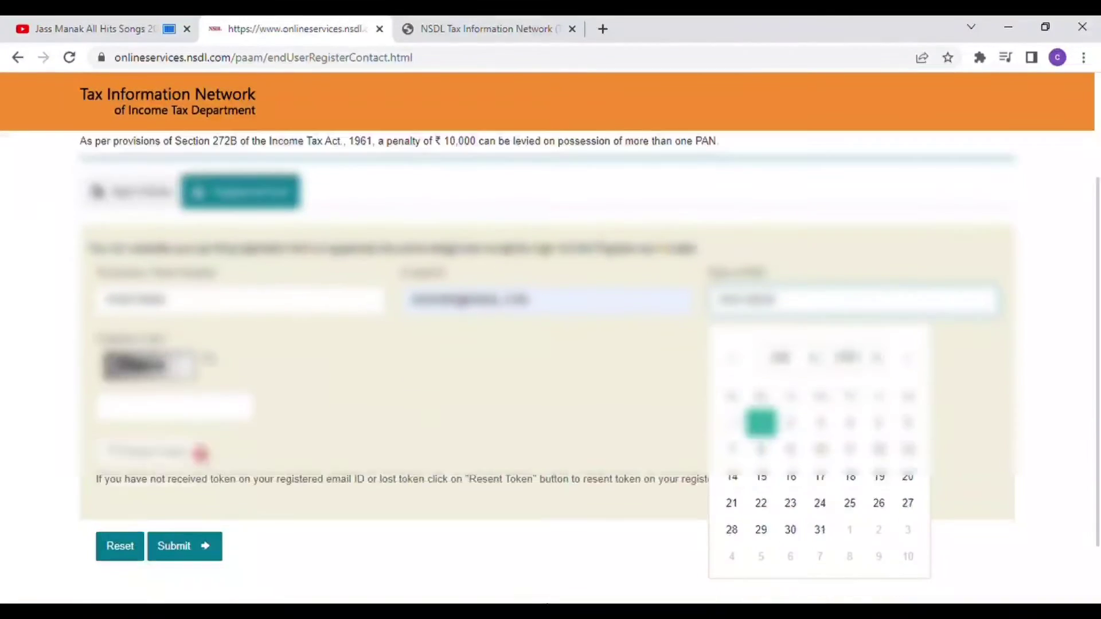
click(190, 409)
text(a)
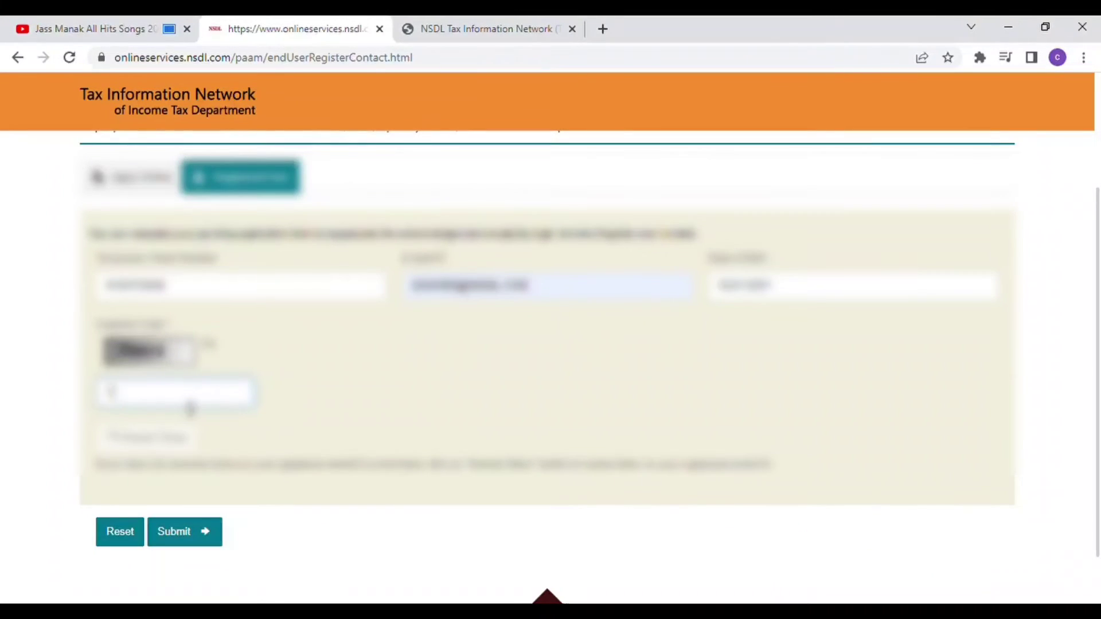
text(b)
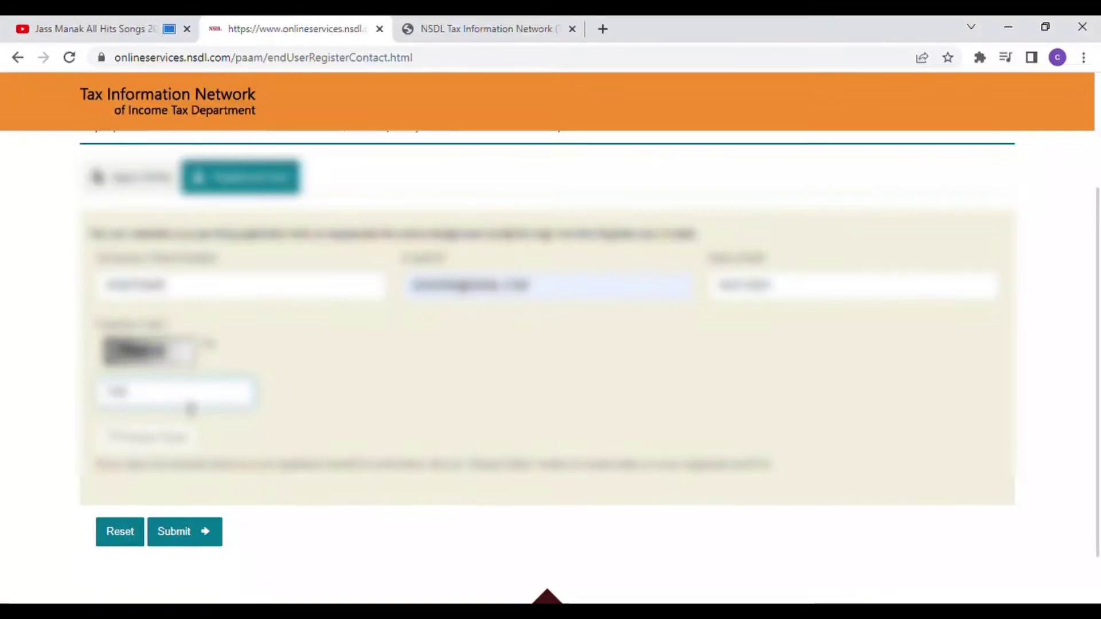
text(cd)
scroll(190, 408, down, 2)
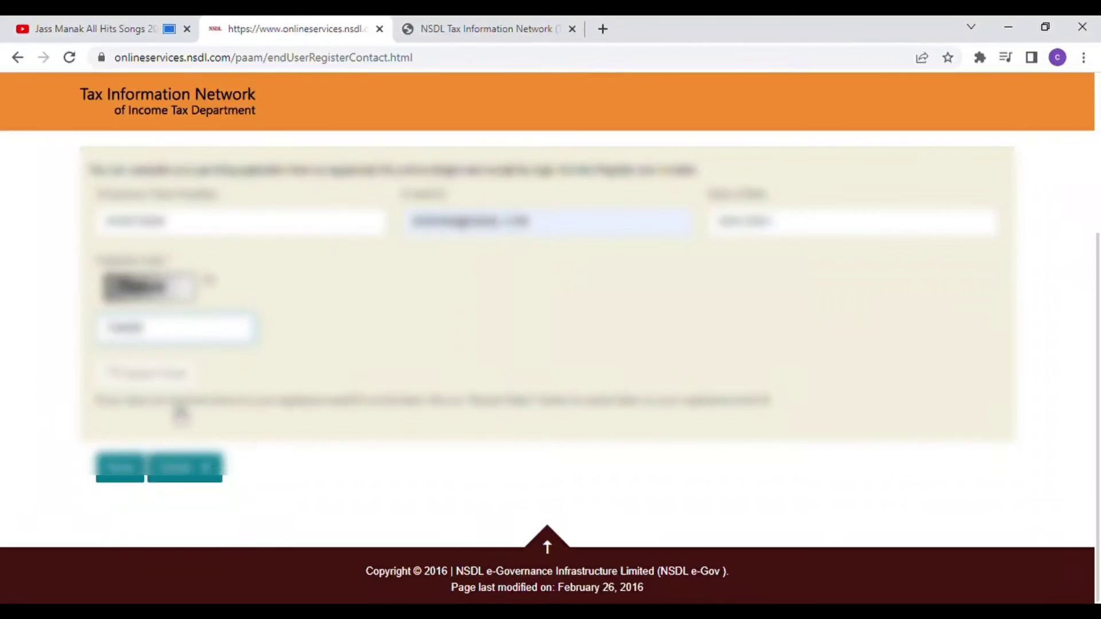
click(191, 479)
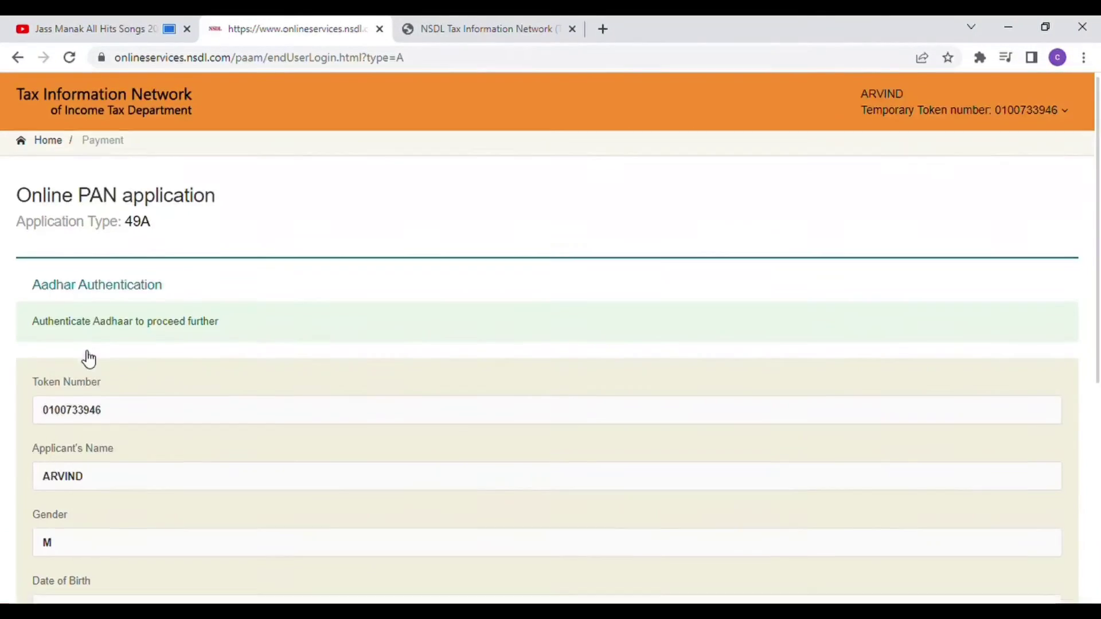
Accept the Aadhaar consent declaration and authenticate the applicant's Aadhaar details
scroll(86, 356, down, 4)
scroll(241, 312, up, 2)
scroll(127, 188, down, 3)
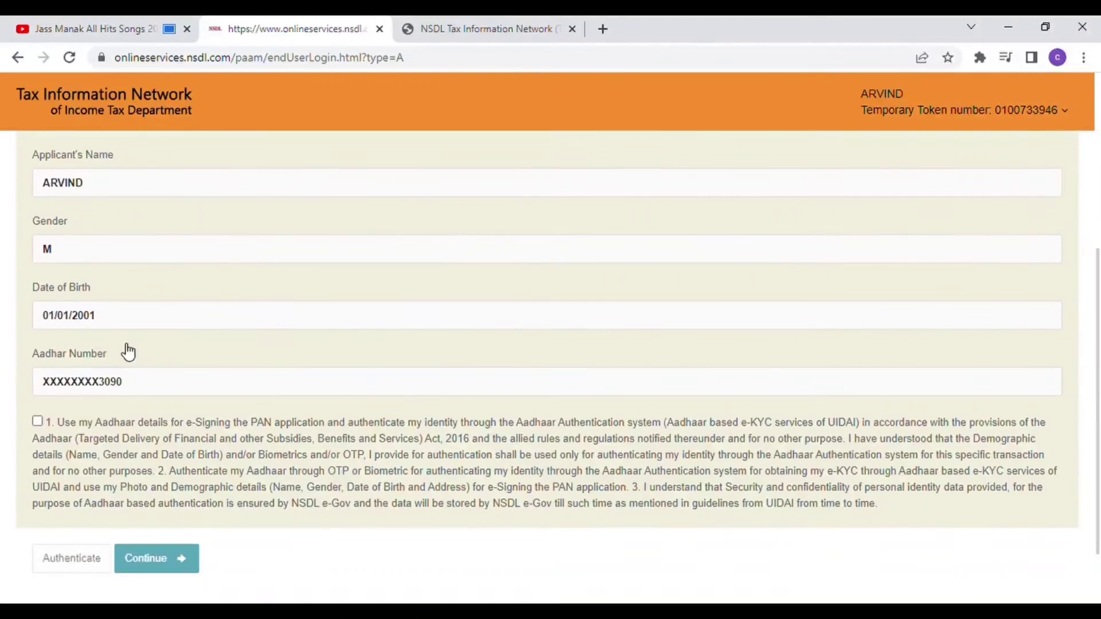
click(38, 422)
scroll(165, 414, down, 2)
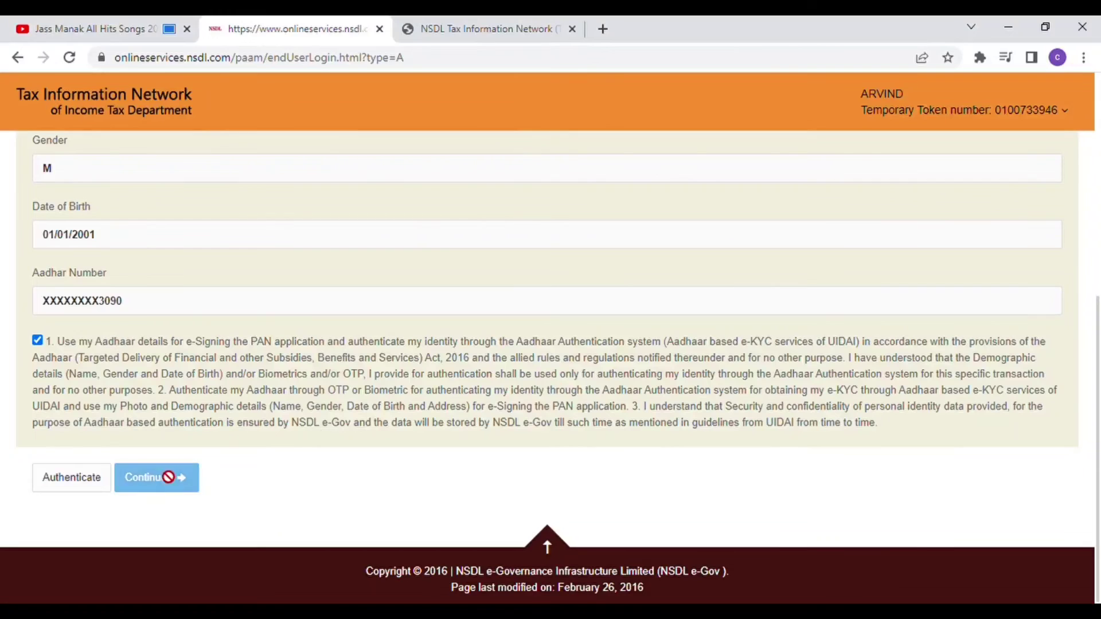
click(79, 486)
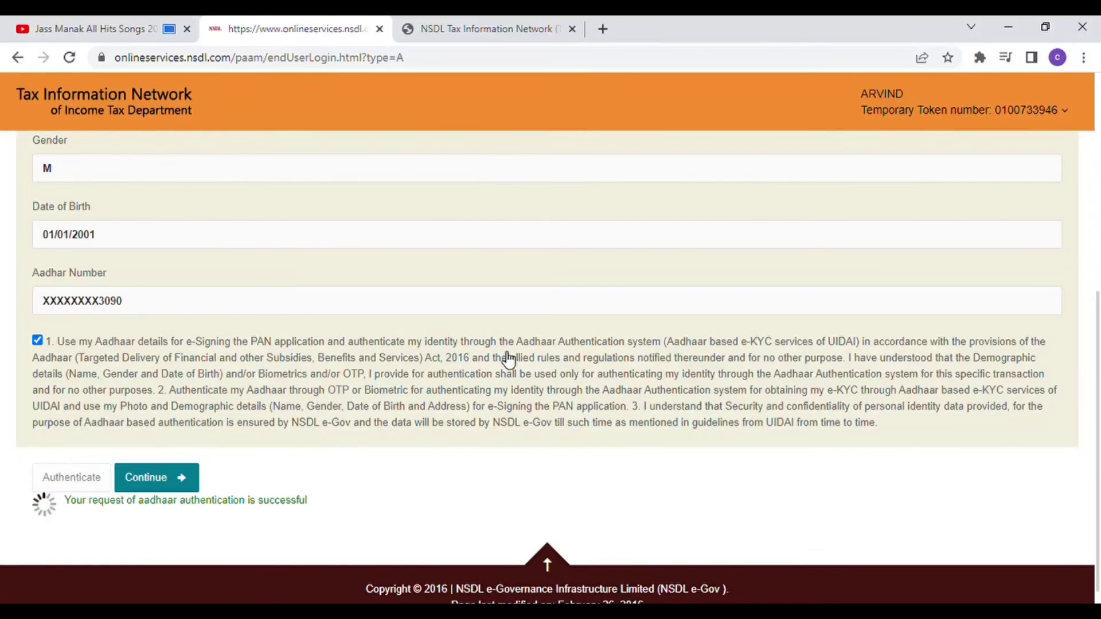
scroll(631, 355, down, 2)
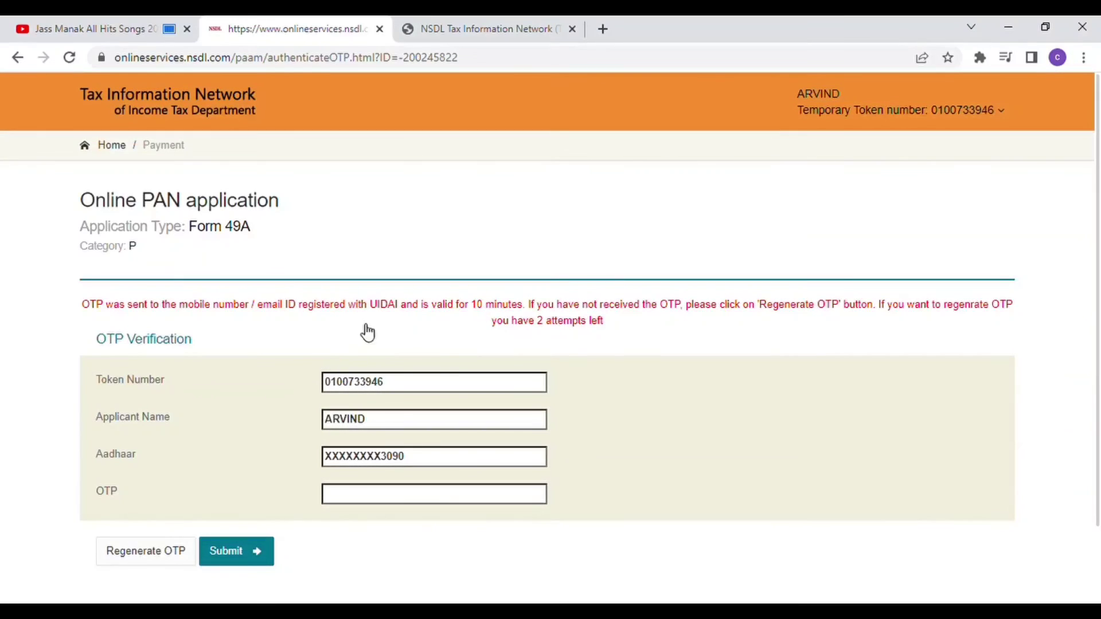
Regenerate the OTP, enter the received code, and continue to signing with eSign
scroll(424, 390, down, 2)
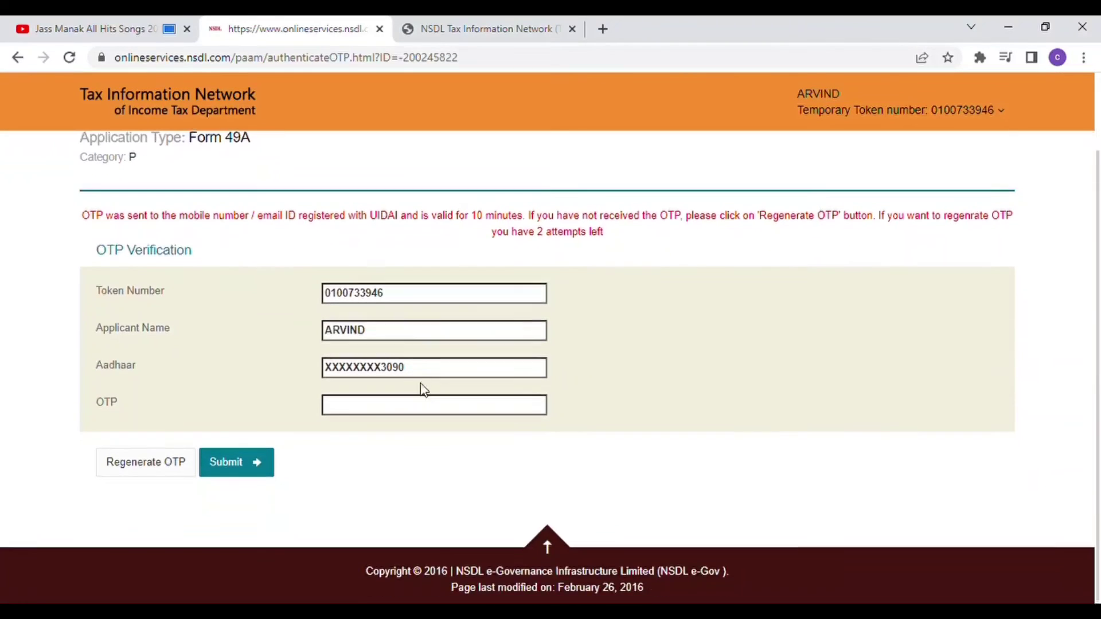
click(143, 465)
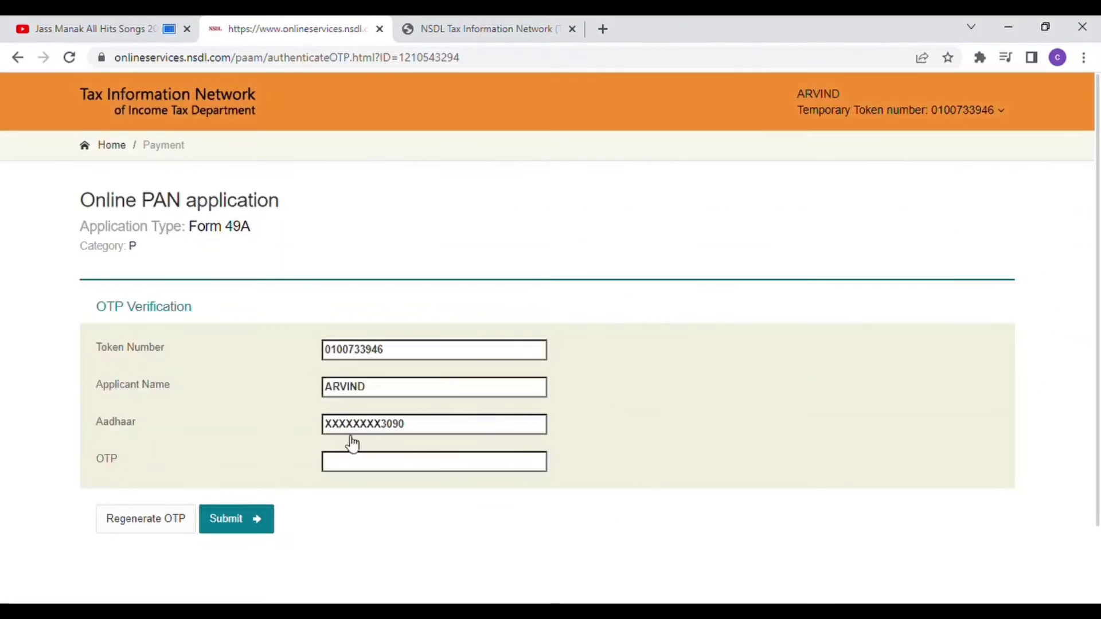
click(377, 469)
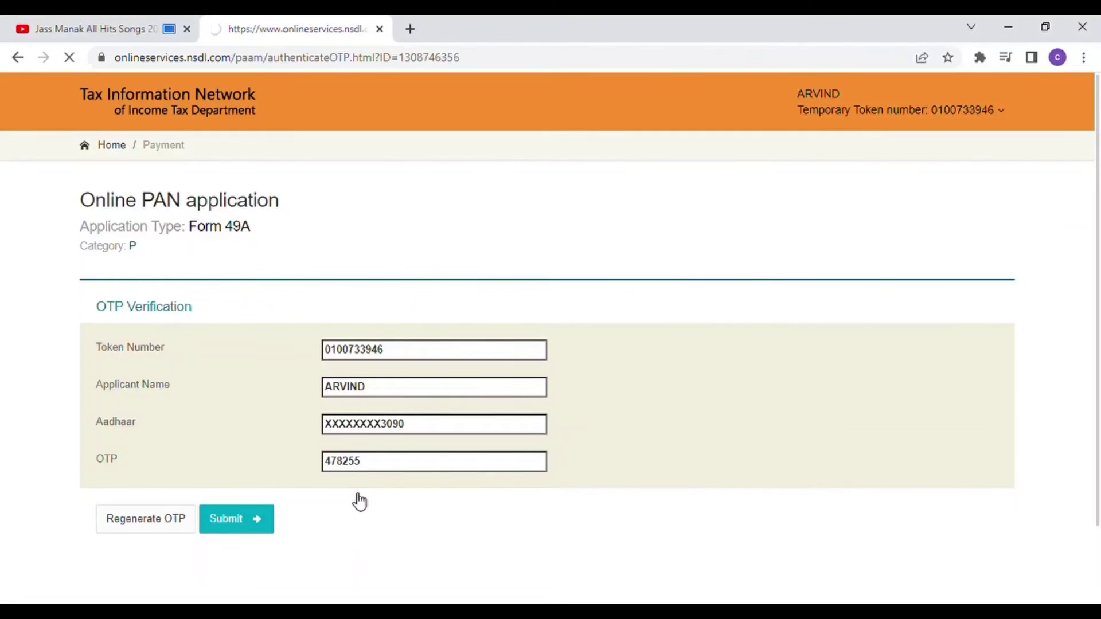
scroll(529, 467, down, 1)
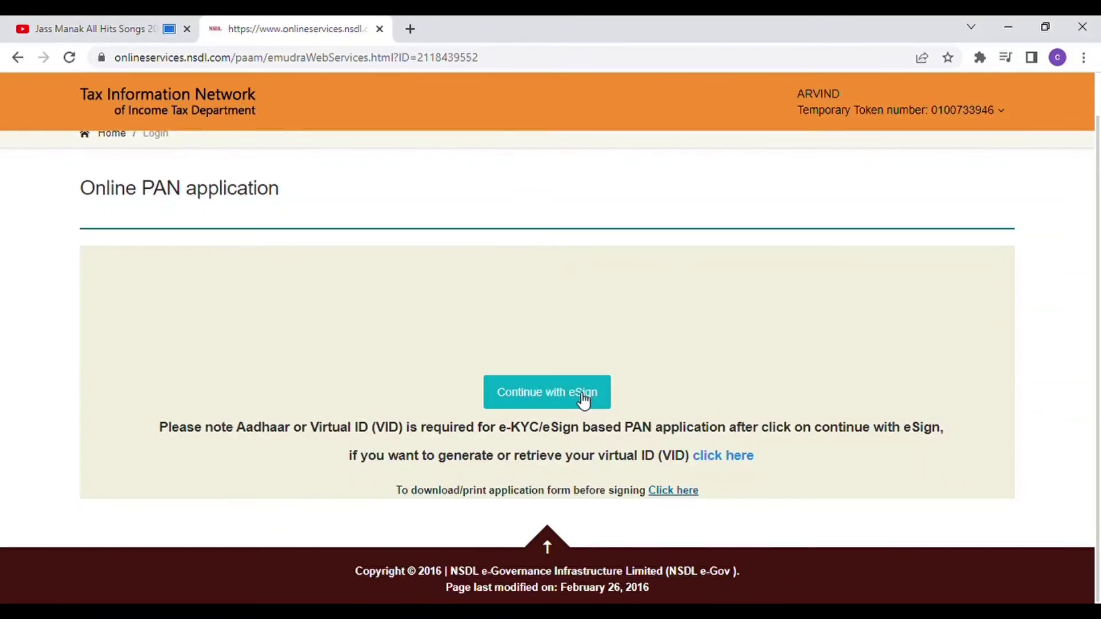
click(585, 401)
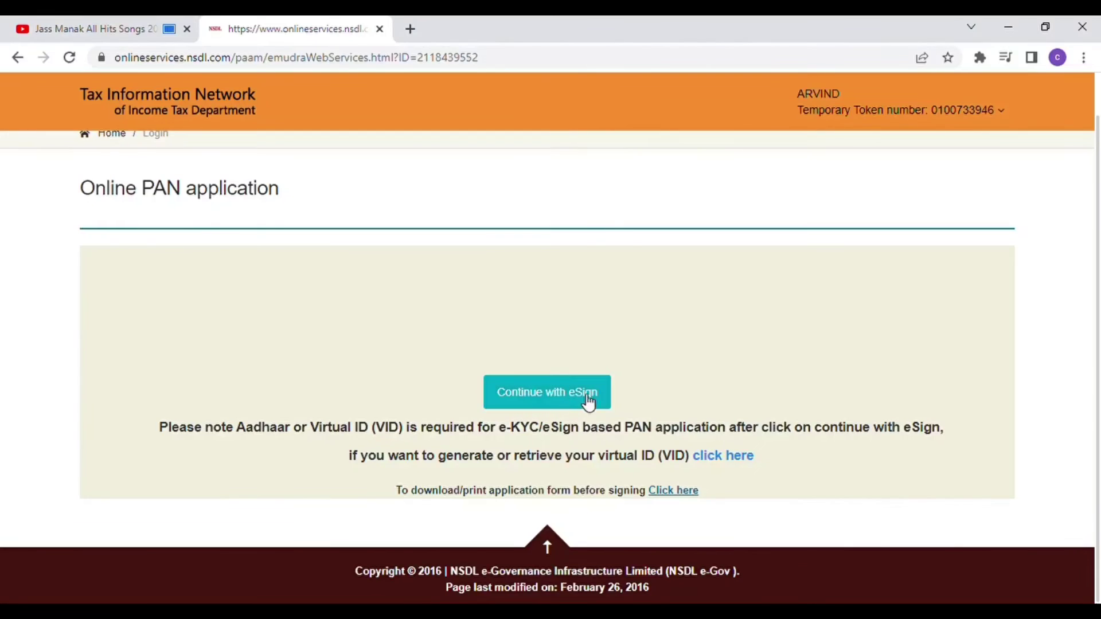